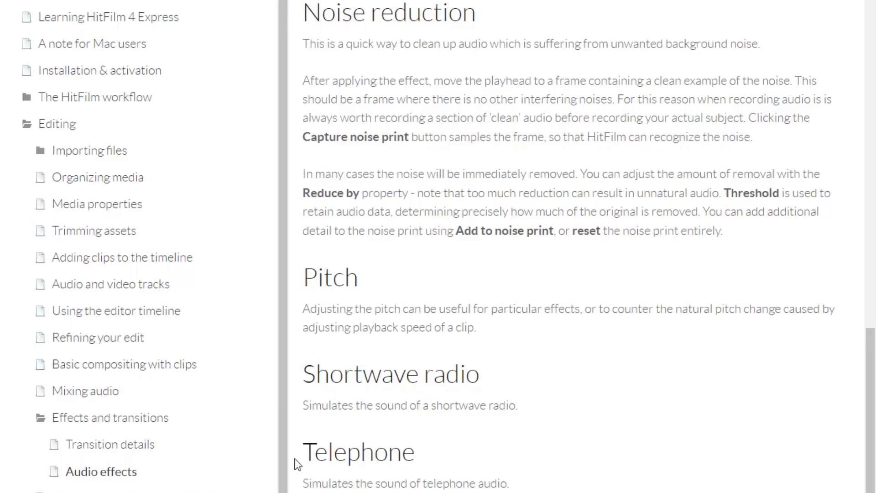
# Examine the Pitch and Telephone entries in the user guide's Audio effects page
pyautogui.moveTo(359, 278); pyautogui.dragTo(302, 278)
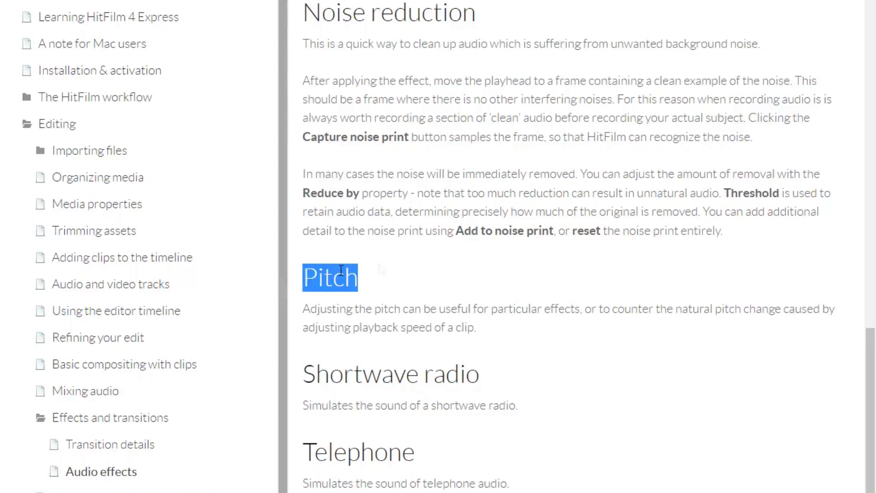
pyautogui.click(419, 290)
pyautogui.moveTo(413, 456); pyautogui.dragTo(299, 456)
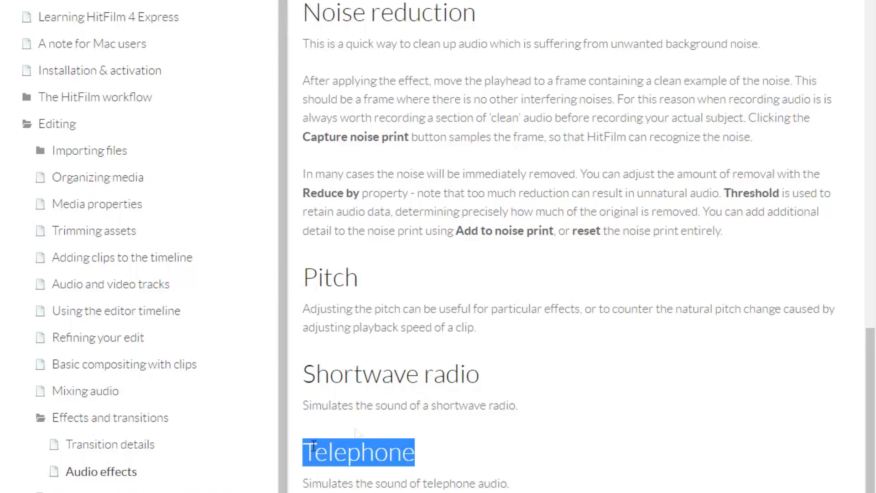
pyautogui.click(434, 417)
pyautogui.scroll(12, 486, 341)
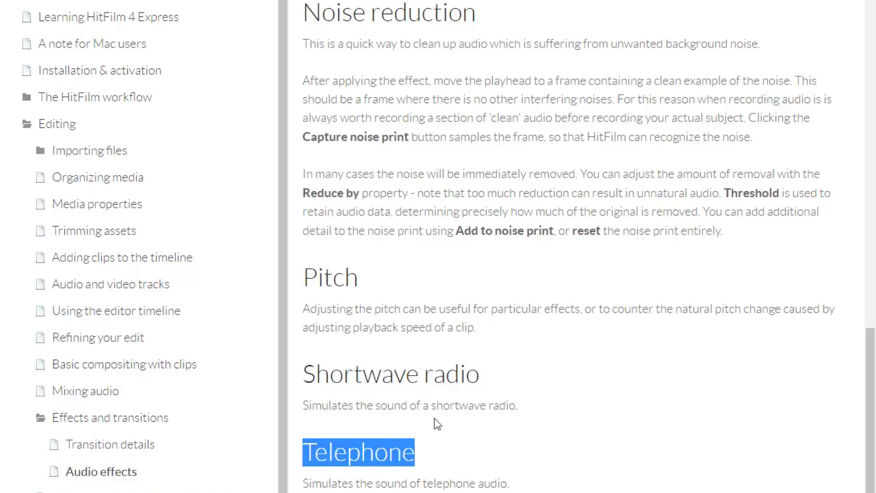
pyautogui.click(434, 417)
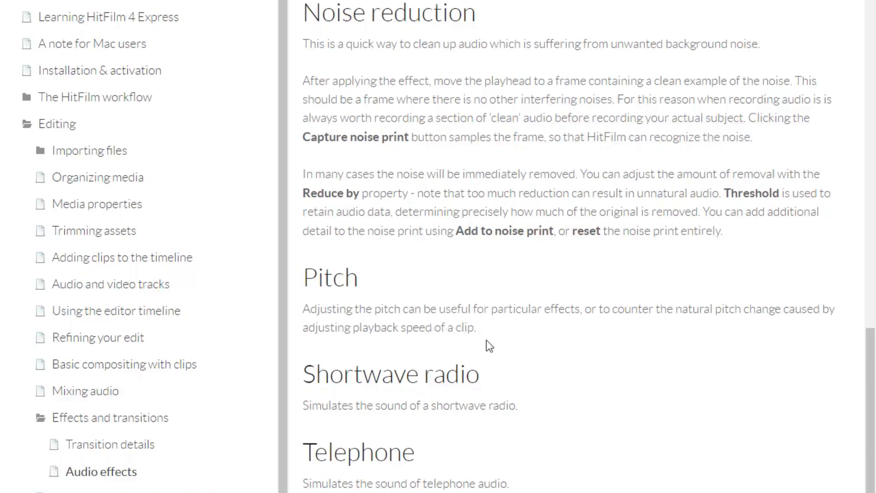
pyautogui.scroll(8, 486, 341)
pyautogui.scroll(4, 486, 341)
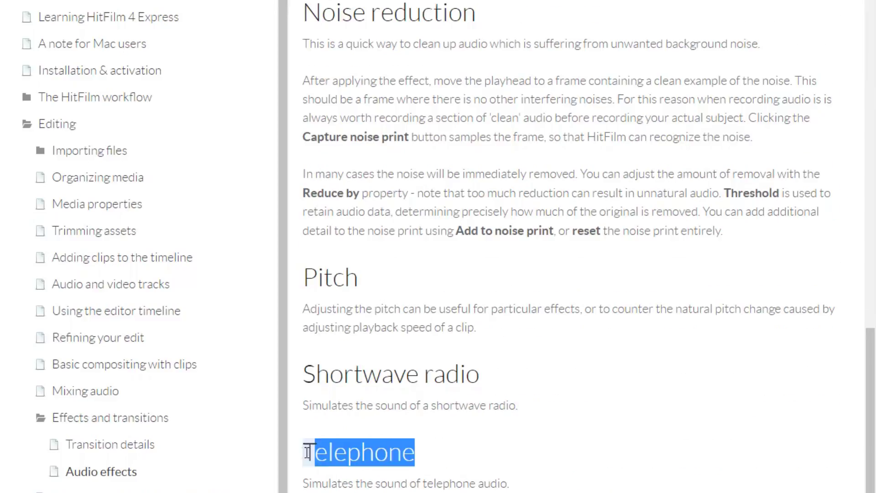
pyautogui.moveTo(303, 452); pyautogui.dragTo(299, 452)
pyautogui.click(435, 417)
pyautogui.scroll(3, 486, 340)
pyautogui.scroll(5, 486, 340)
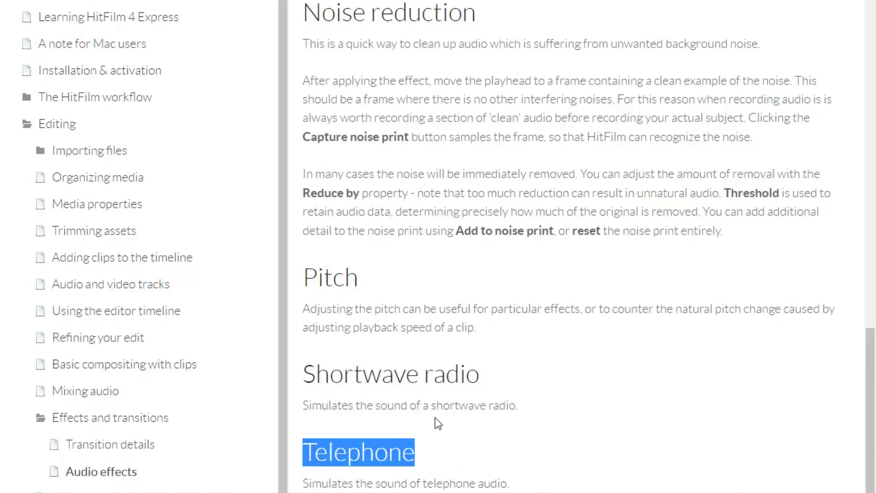
pyautogui.click(435, 418)
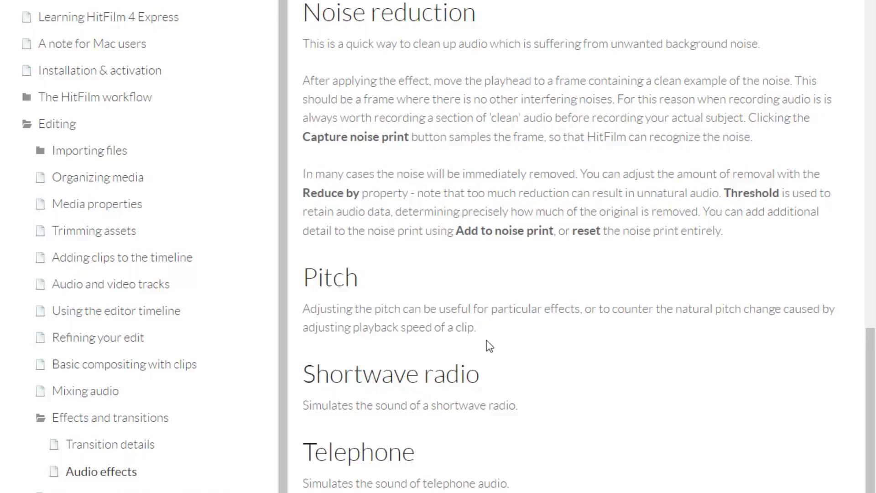
pyautogui.scroll(5, 487, 340)
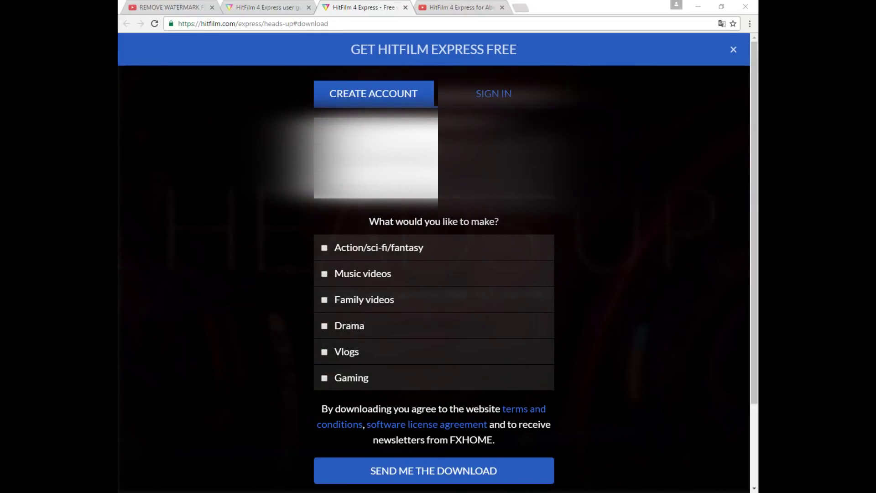
# Submit the free HitFilm Express request form to have the download sent by e-mail
pyautogui.scroll(-2, 265, 305)
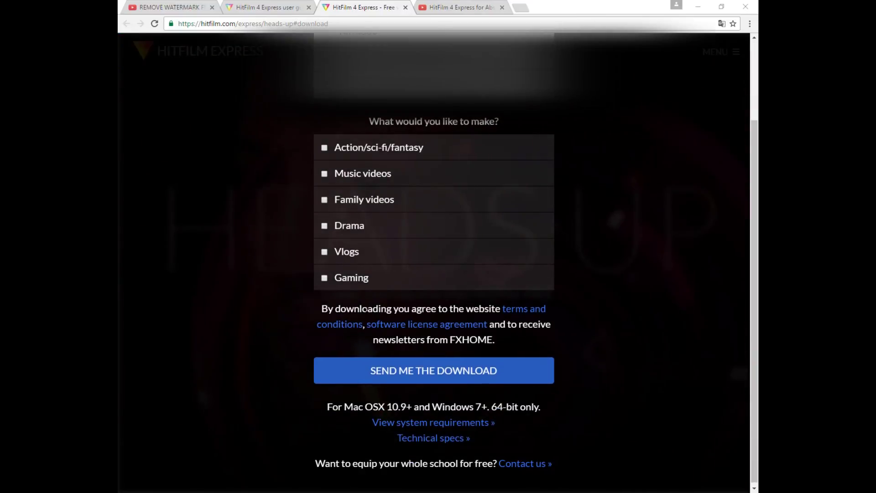
pyautogui.click(424, 382)
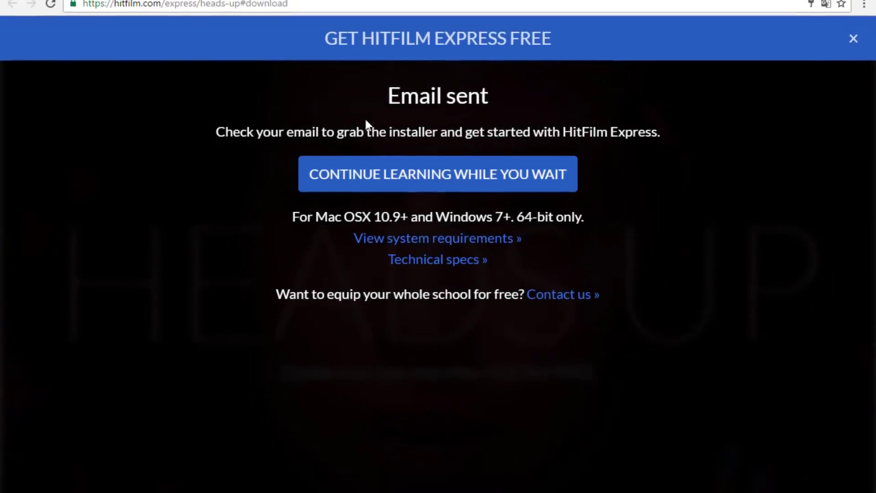
# Search Google for "windows live" in a new browser tab and open the live.com Sign In result
pyautogui.hotkey('ctrl', 't')
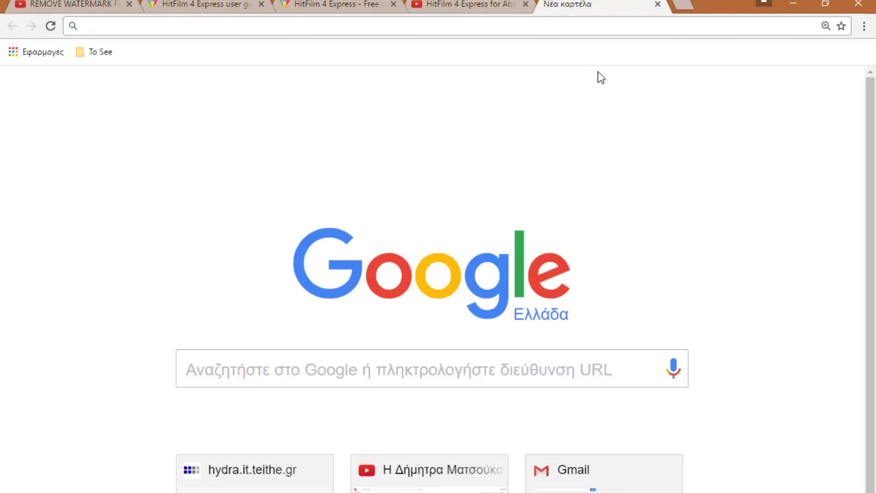
pyautogui.write('windows liv')
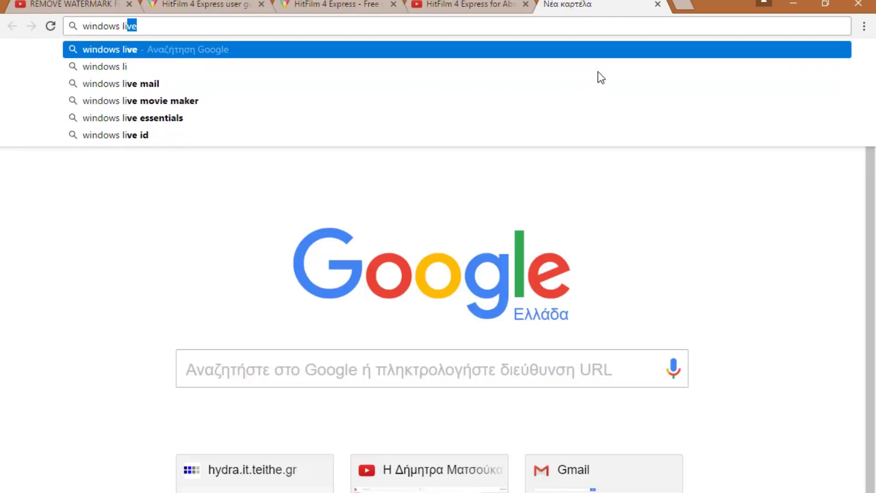
pyautogui.write('e')
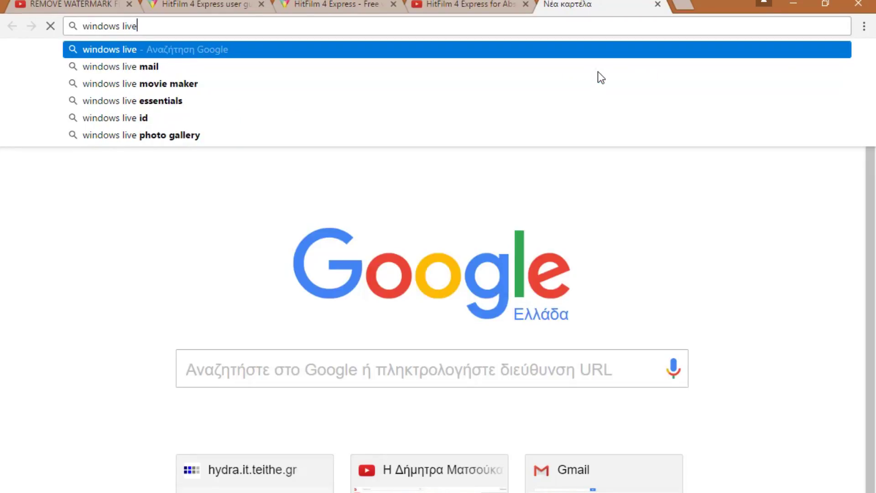
pyautogui.press('Return')
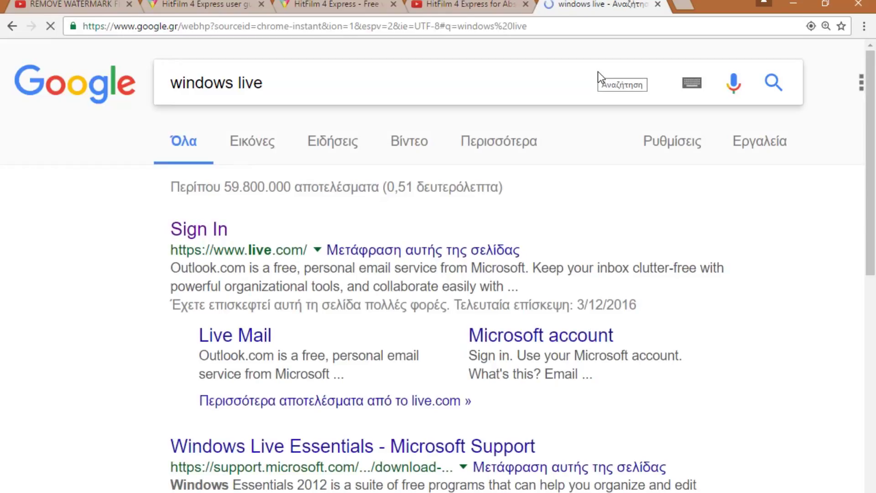
pyautogui.click(215, 235)
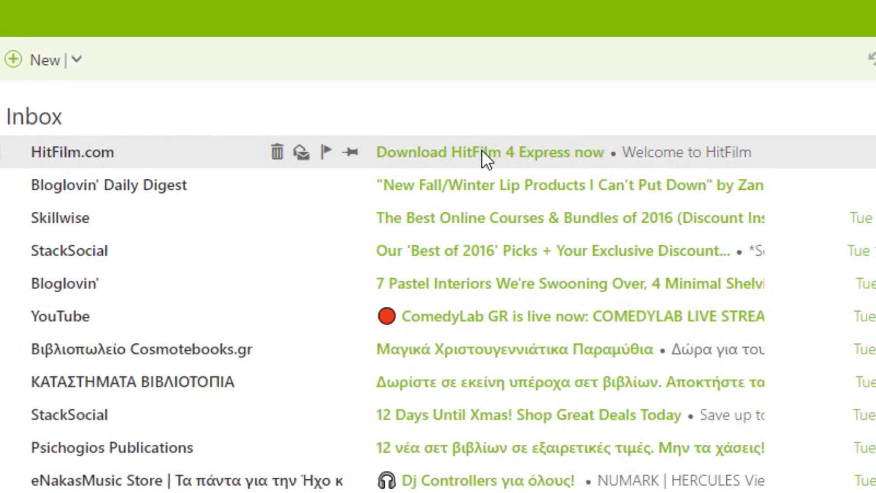
# Open the HitFilm.com e-mail "Download HitFilm 4 Express now" and follow its download link
pyautogui.click(482, 151)
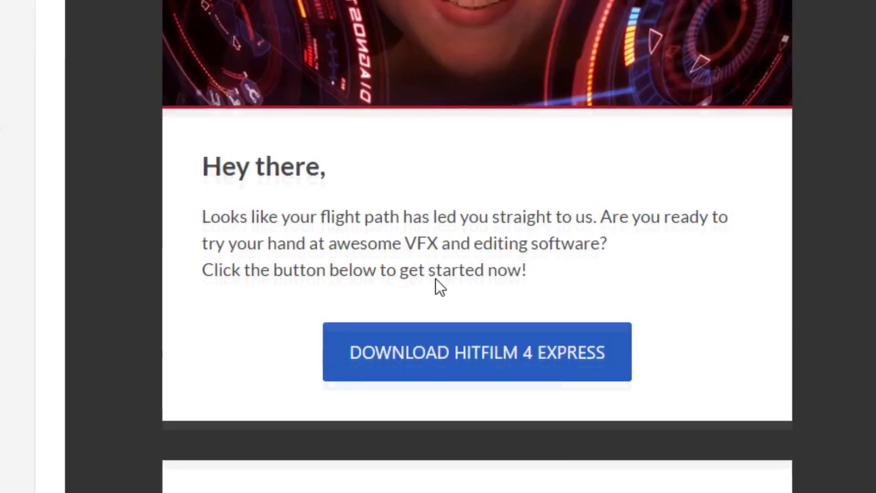
pyautogui.scroll(1, 436, 280)
pyautogui.scroll(-5, 436, 283)
pyautogui.scroll(2, 521, 293)
pyautogui.scroll(-5, 521, 295)
pyautogui.scroll(6, 522, 303)
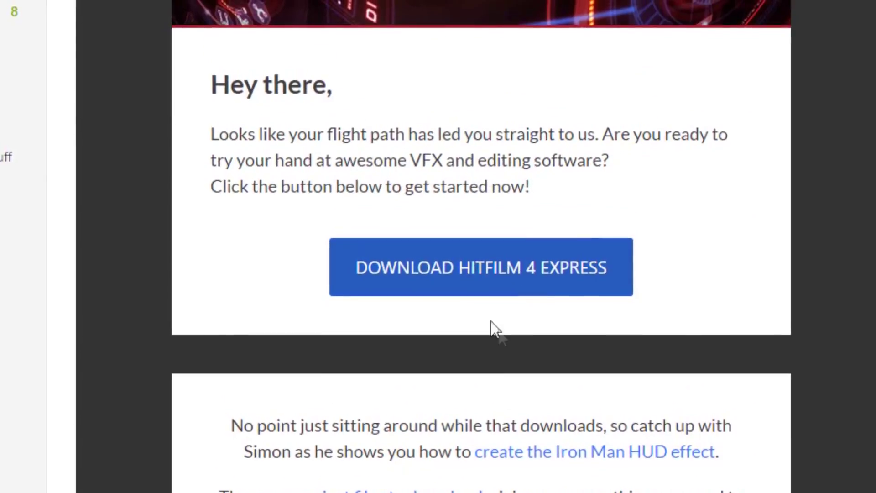
pyautogui.scroll(4, 477, 305)
pyautogui.click(458, 473)
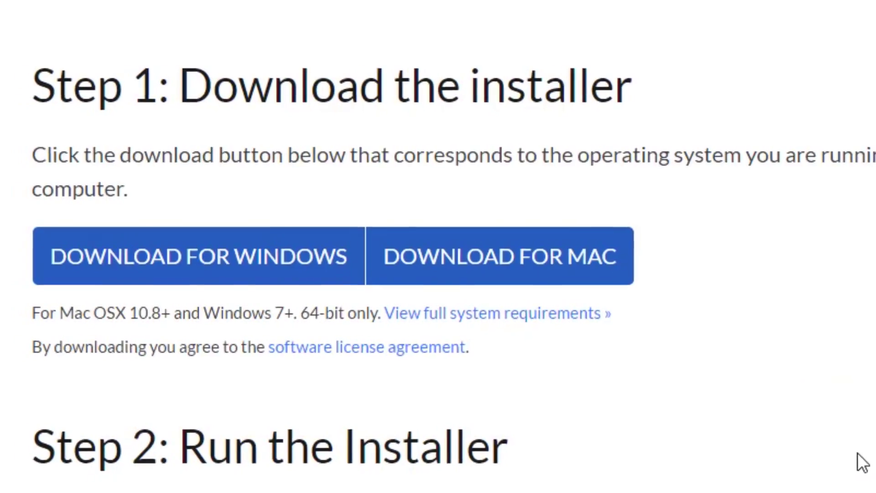
# Review the four installation steps on the page and download the HitFilm 4 Express installer for Windows
pyautogui.scroll(-6, 246, 297)
pyautogui.scroll(3, 240, 293)
pyautogui.scroll(-4, 248, 311)
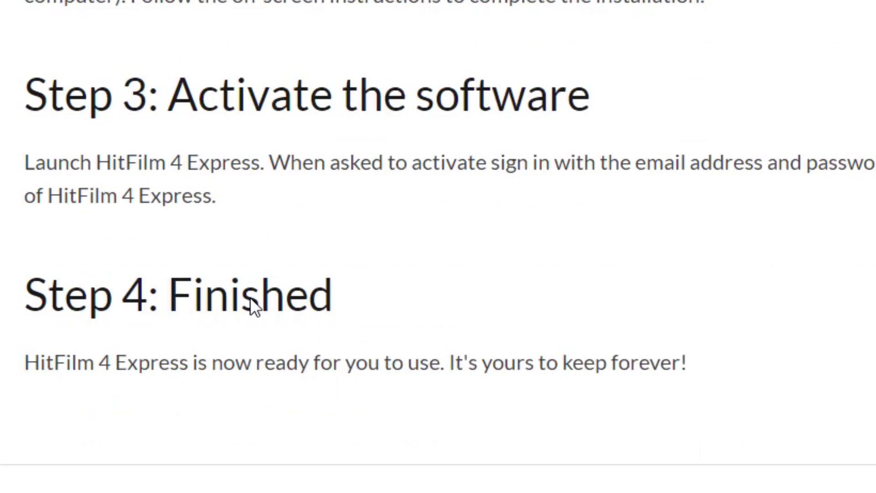
pyautogui.scroll(8, 237, 265)
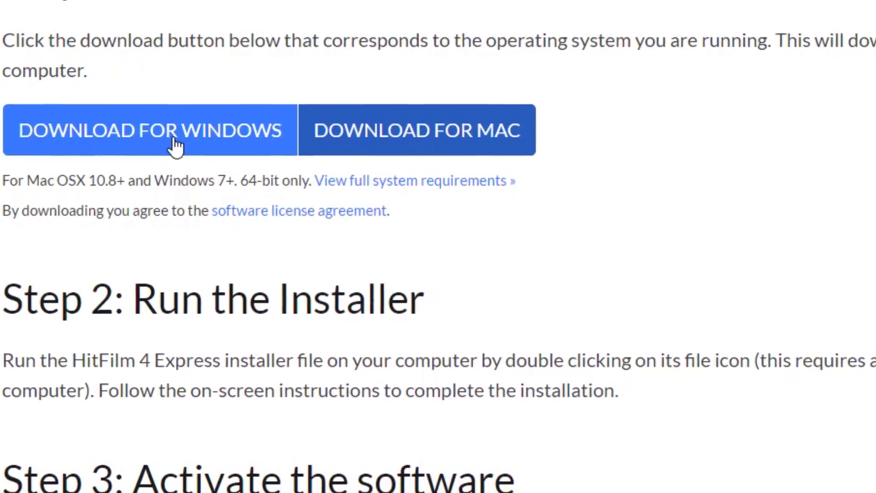
pyautogui.click(175, 149)
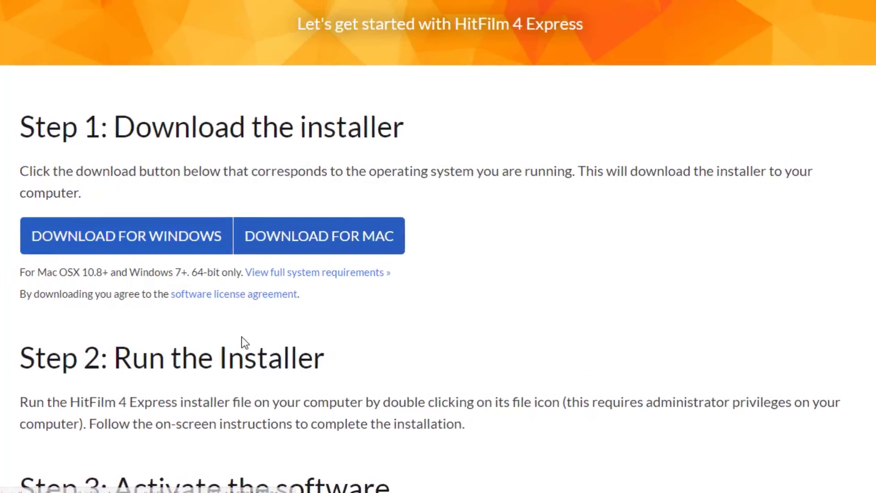
pyautogui.scroll(-5, 242, 344)
pyautogui.scroll(3, 243, 351)
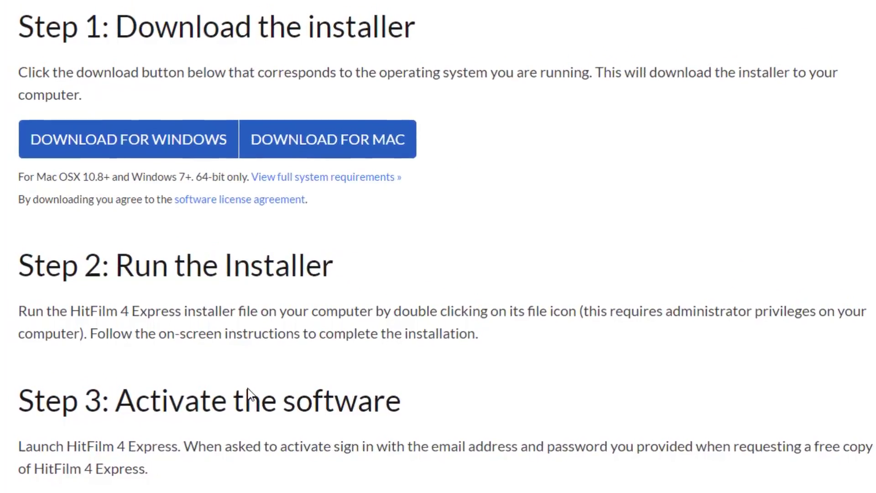
pyautogui.scroll(2, 297, 429)
pyautogui.scroll(-4, 364, 450)
pyautogui.scroll(7, 366, 458)
pyautogui.scroll(-7, 370, 474)
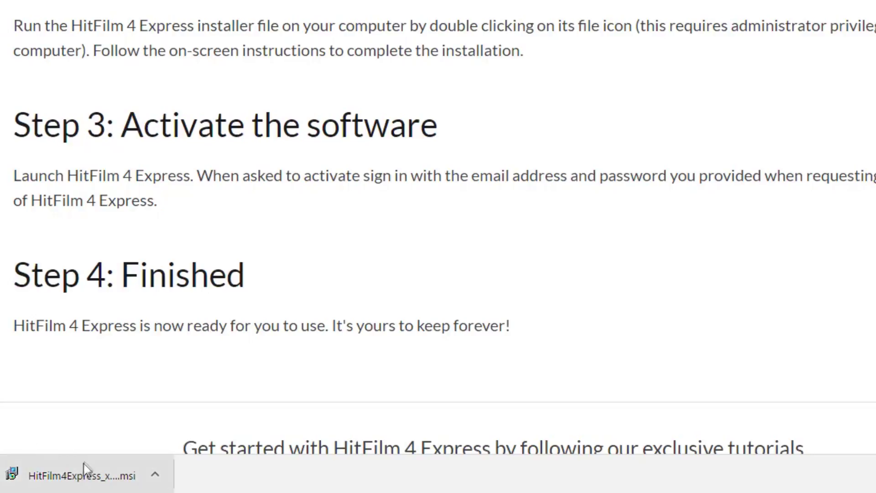
# Run the downloaded HitFilm4Express .msi installer, accept the licence agreement and advance to the setup type choice
pyautogui.click(71, 470)
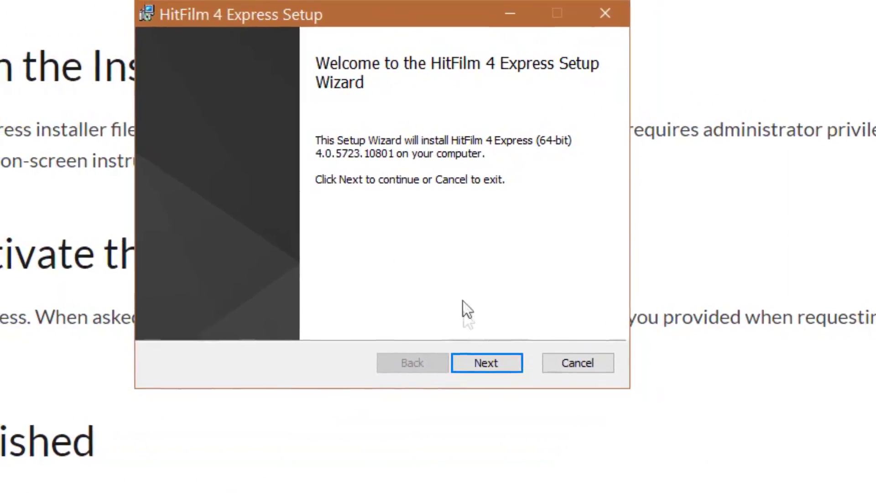
pyautogui.click(537, 376)
pyautogui.click(311, 346)
pyautogui.click(585, 385)
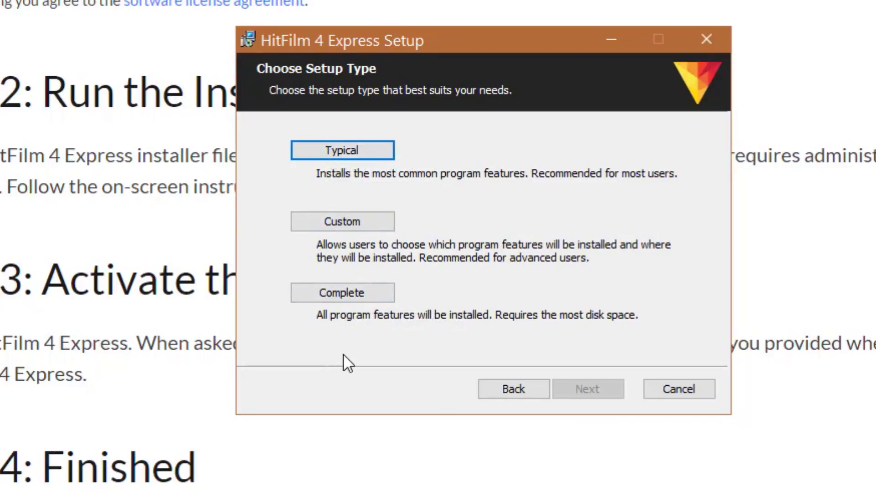
# Install HitFilm 4 Express as a Custom setup with P:\Program Files\ as the destination folder
pyautogui.click(355, 304)
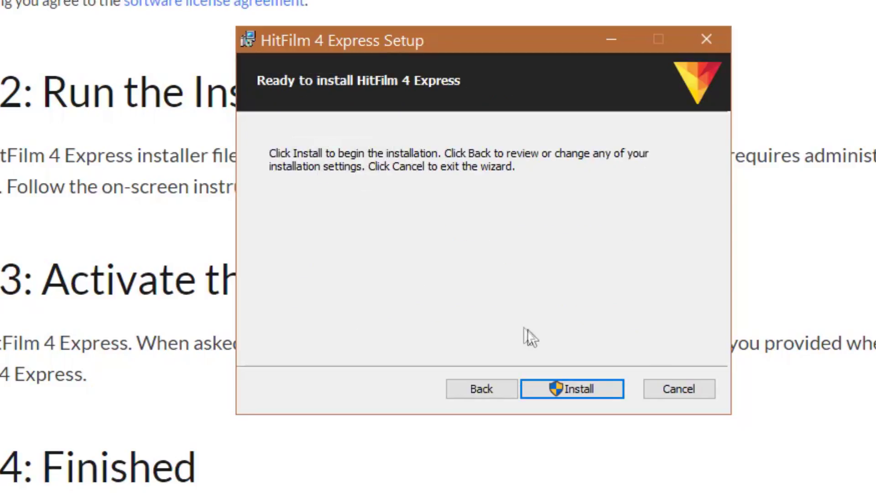
pyautogui.click(467, 387)
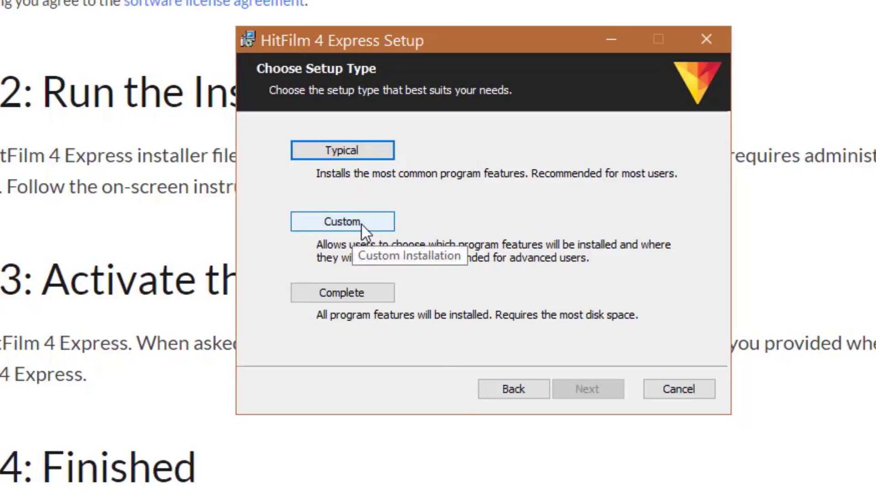
pyautogui.click(335, 226)
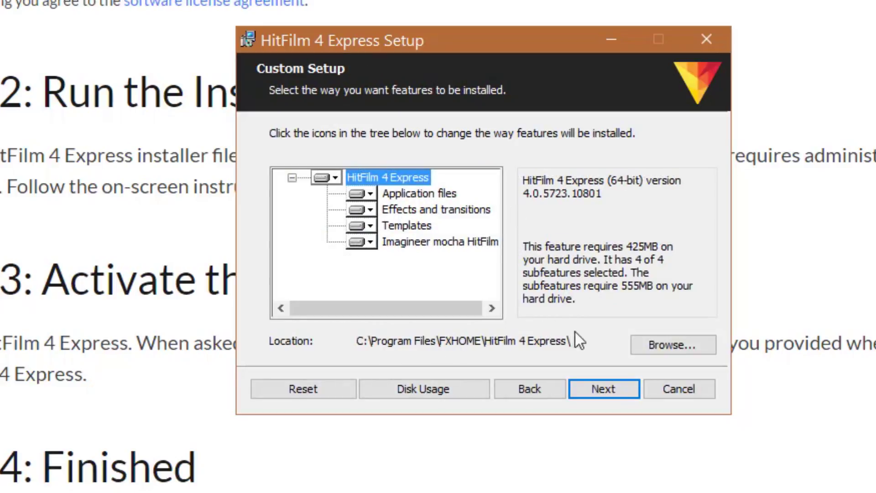
pyautogui.click(667, 344)
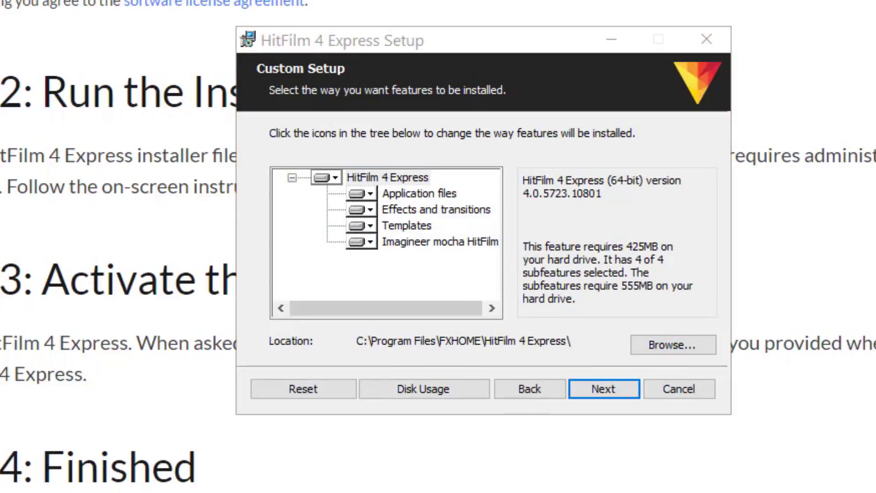
pyautogui.moveTo(675, 150); pyautogui.dragTo(470, 210)
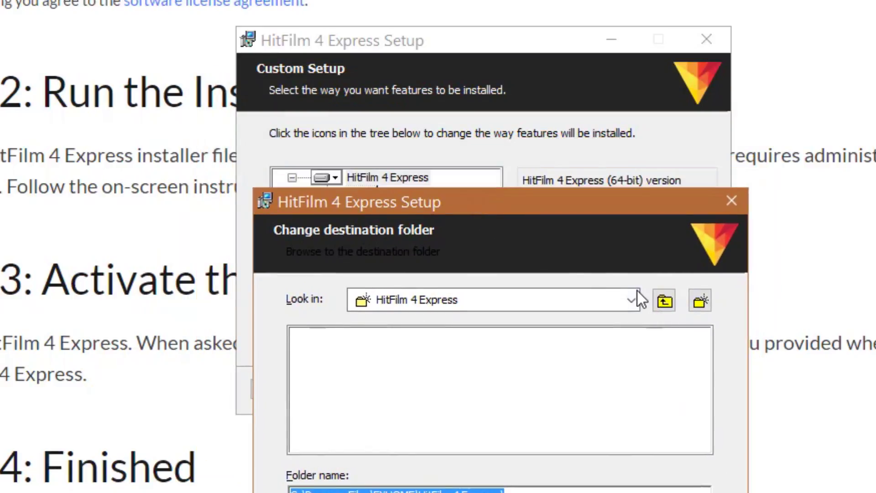
pyautogui.click(636, 293)
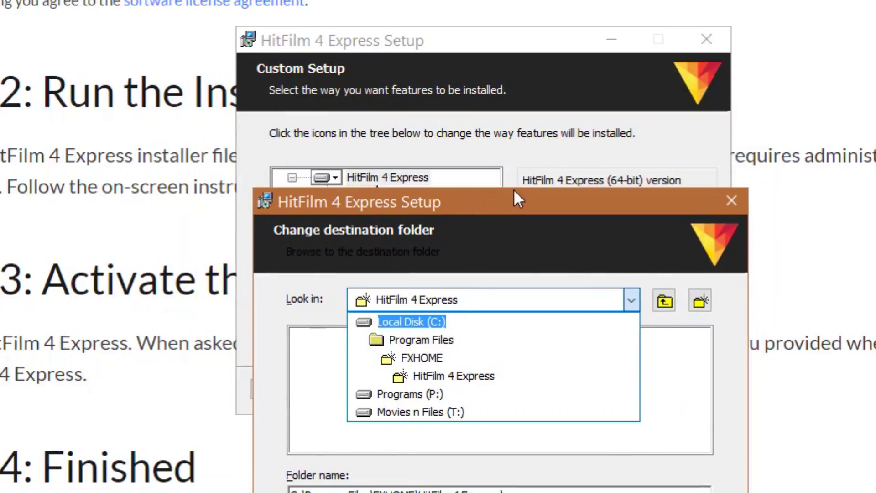
pyautogui.press('Escape')
pyautogui.press('Escape')
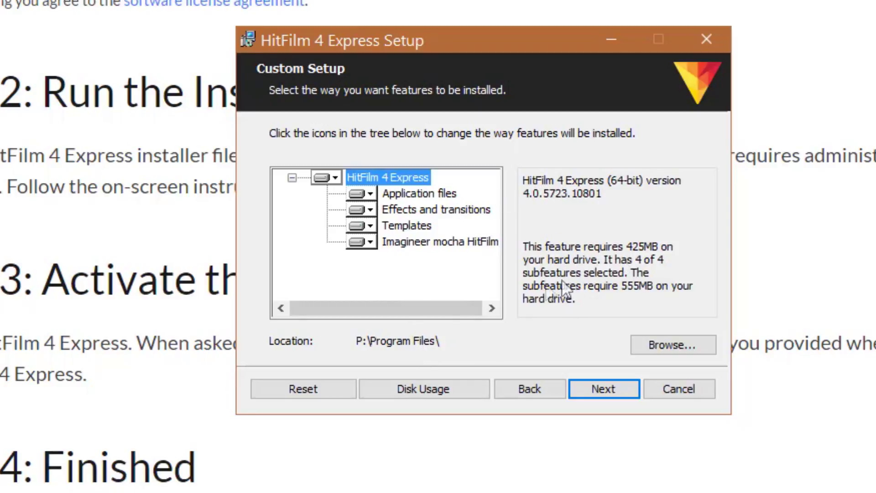
pyautogui.click(613, 390)
pyautogui.click(611, 390)
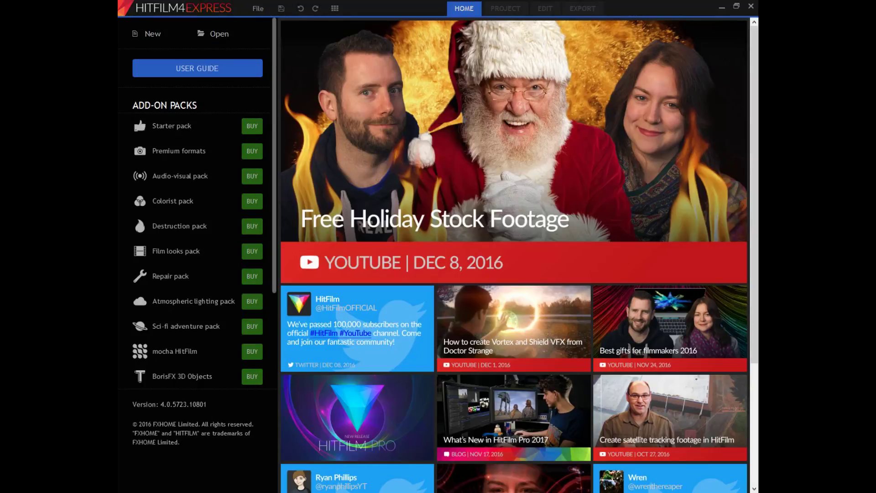
# Start editing a new project with the 720p HD @ 30 fps template and widen the Viewer
pyautogui.click(150, 42)
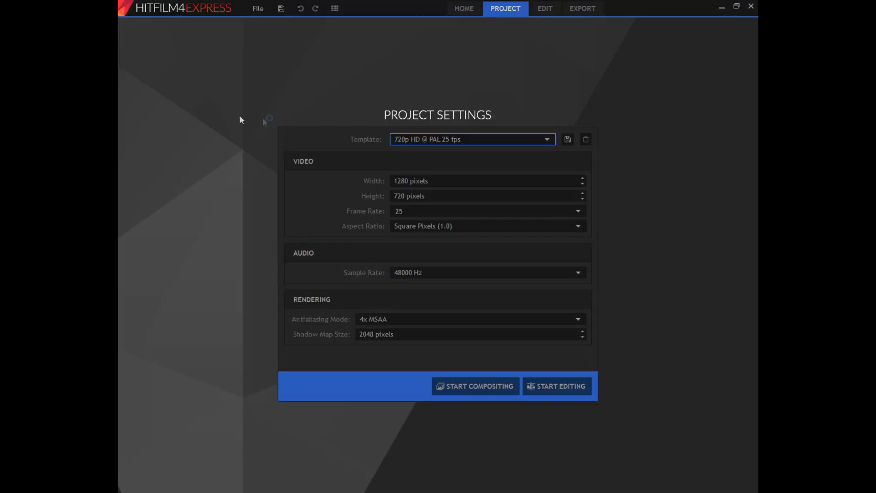
pyautogui.click(460, 139)
pyautogui.click(459, 137)
pyautogui.click(458, 137)
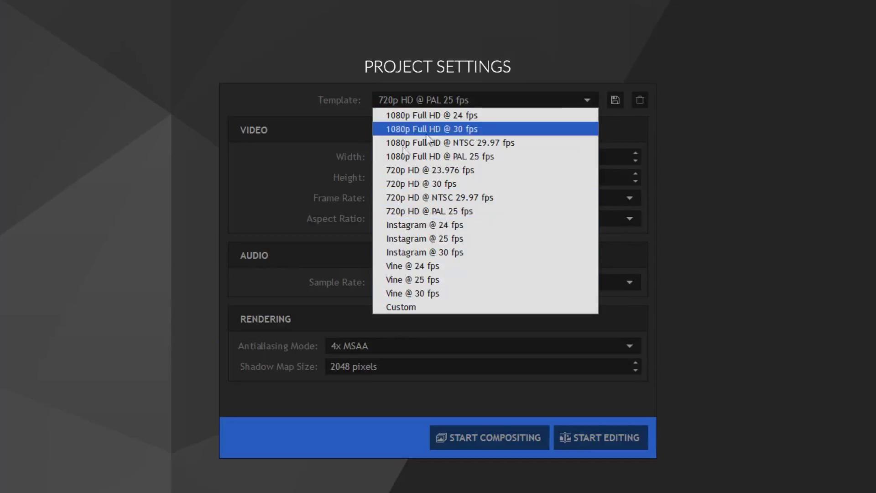
pyautogui.click(428, 184)
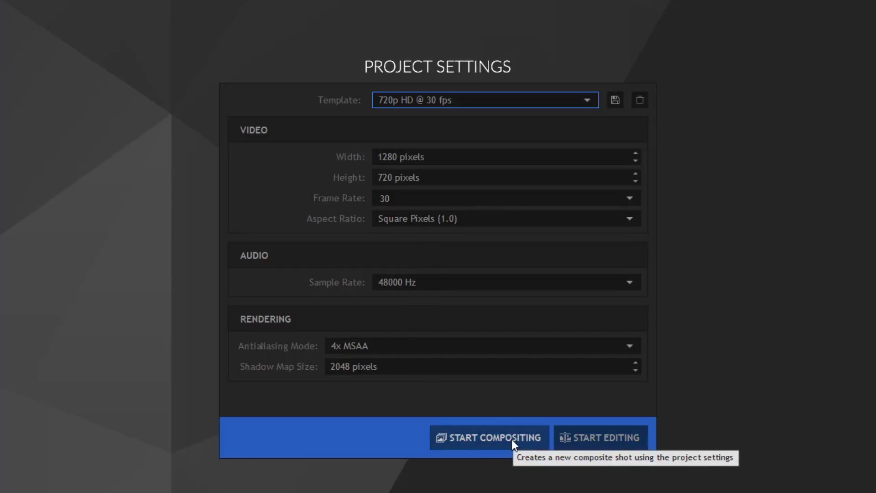
pyautogui.click(580, 436)
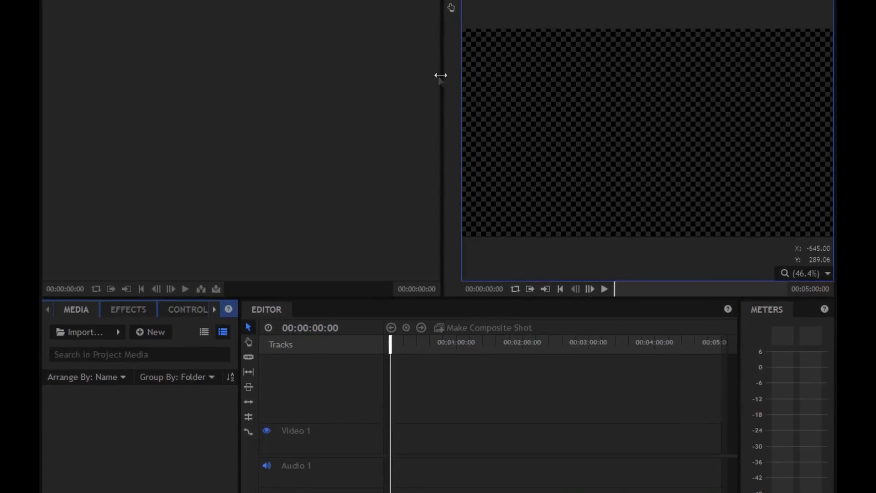
pyautogui.moveTo(419, 97); pyautogui.dragTo(310, 113)
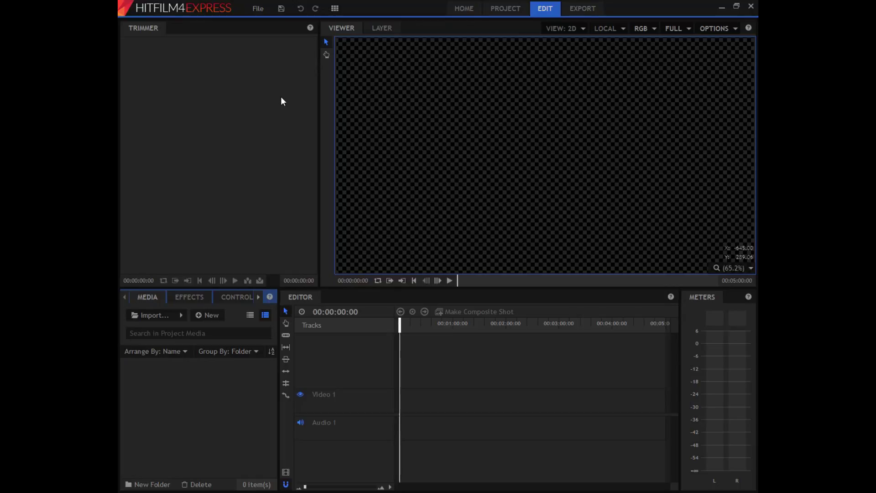
# Import the video file Allages tou Youtube.mp4 into the project media
pyautogui.click(158, 315)
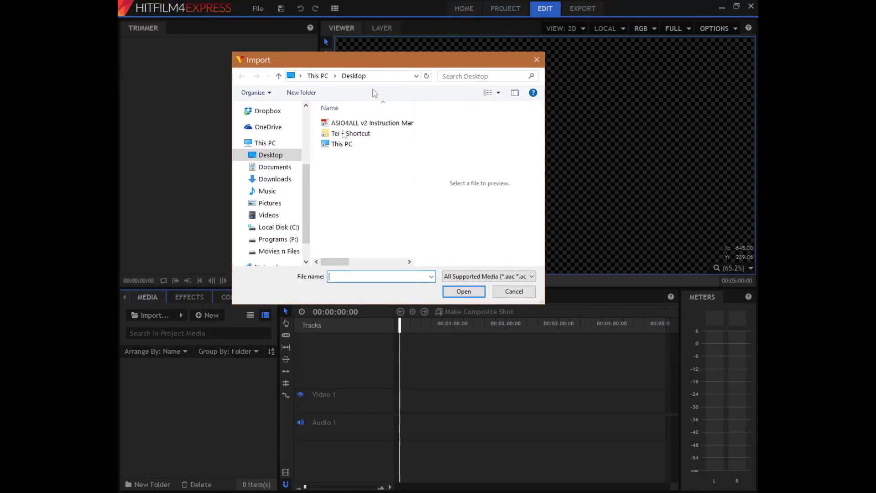
pyautogui.scroll(-1, 303, 216)
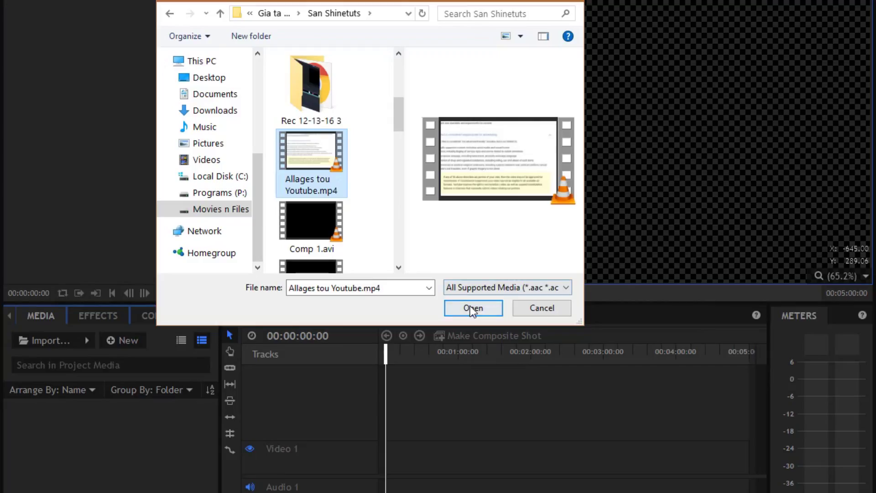
pyautogui.click(470, 305)
# Place Allages tou Youtube.mp4 at the start of the timeline above Video 1, changing the Editor Sequence's settings to match the clip
pyautogui.moveTo(121, 427); pyautogui.dragTo(383, 373)
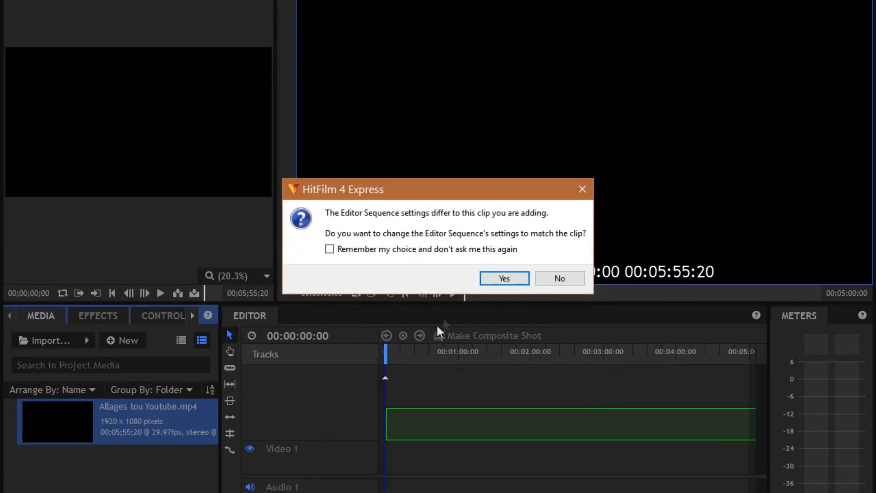
pyautogui.moveTo(402, 188); pyautogui.dragTo(395, 183)
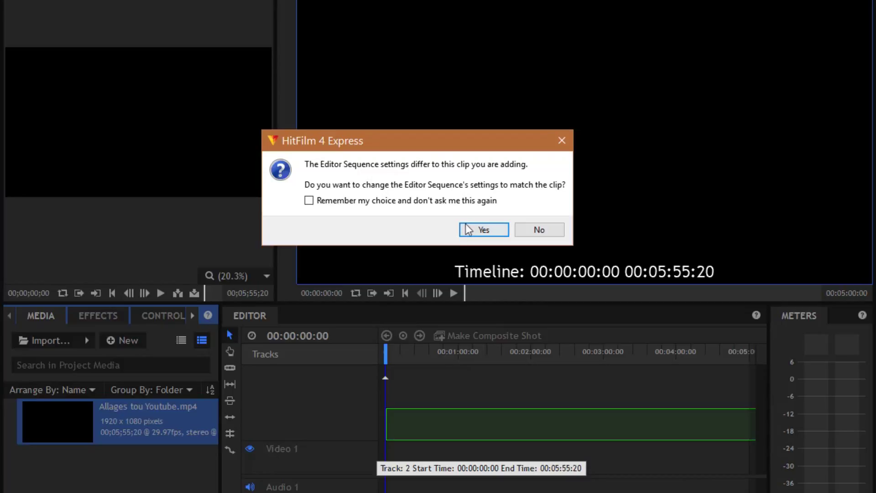
pyautogui.click(485, 229)
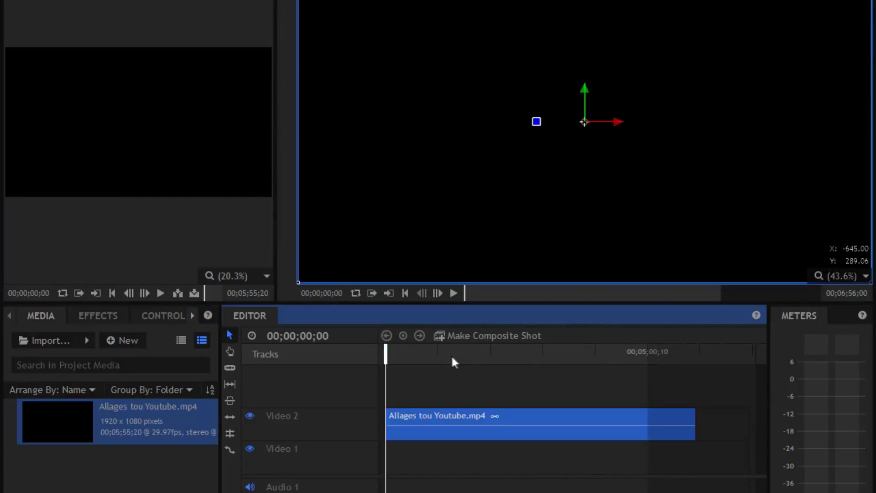
# Preview the first few seconds of the clip from the start of the timeline
pyautogui.moveTo(383, 354); pyautogui.dragTo(313, 361)
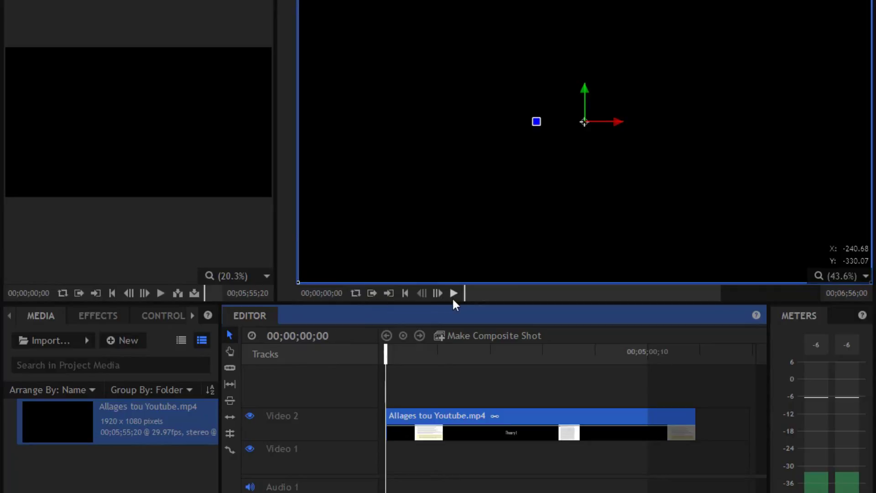
pyautogui.click(452, 297)
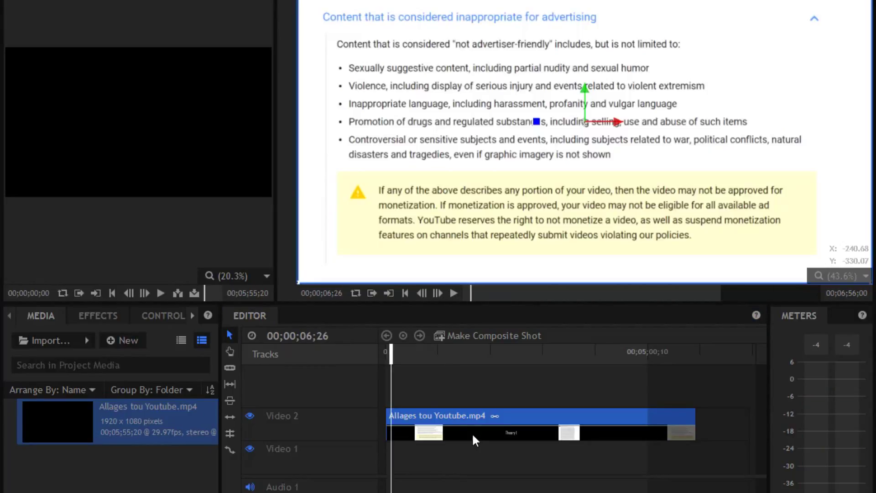
pyautogui.click(473, 435)
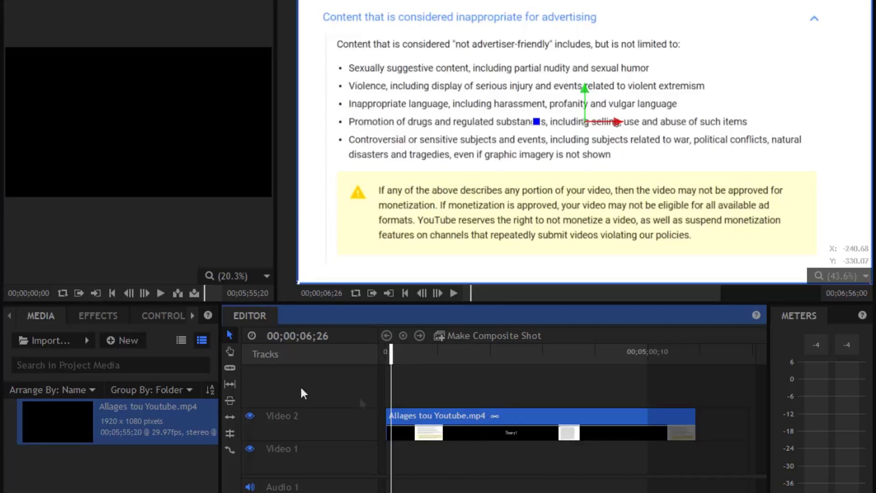
# Filter the effects to Audio Effects, apply Pitch to the clip's audio on Audio 2 and expand the effect's settings
pyautogui.click(89, 321)
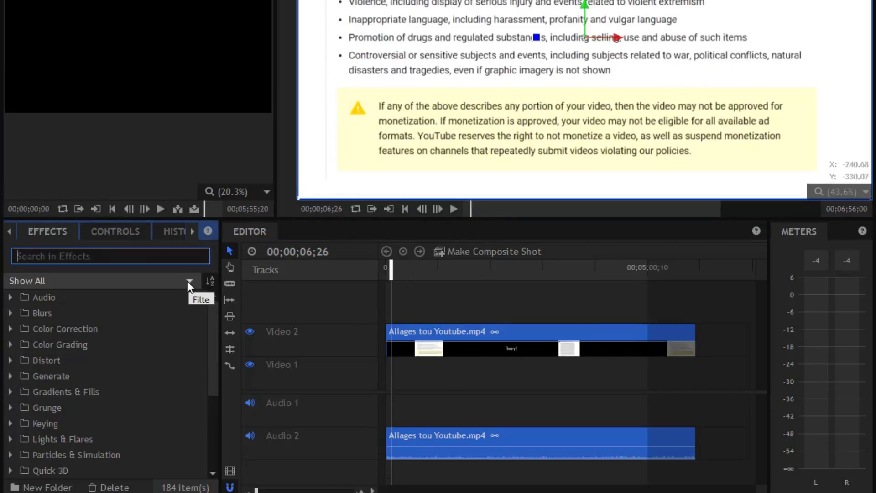
pyautogui.click(190, 365)
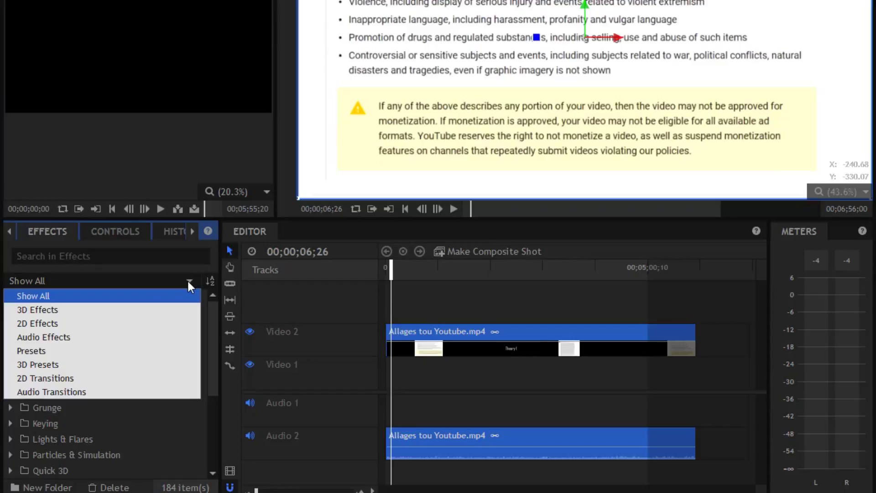
pyautogui.click(64, 341)
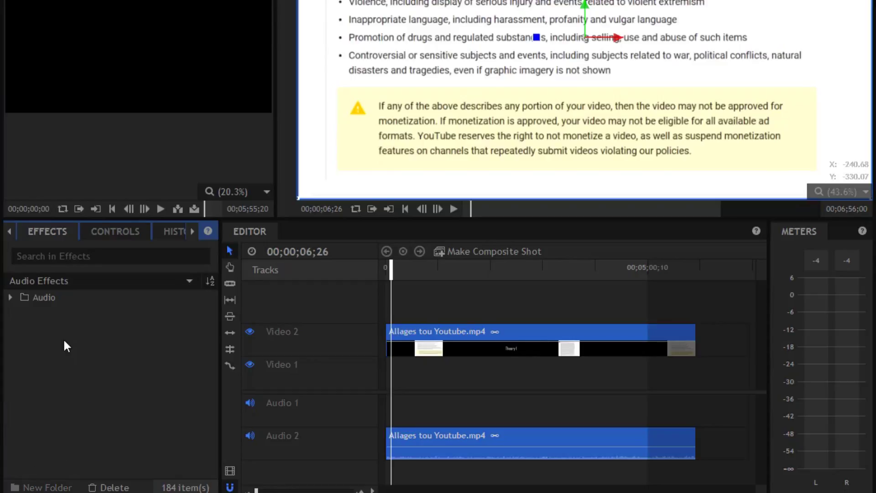
pyautogui.click(9, 297)
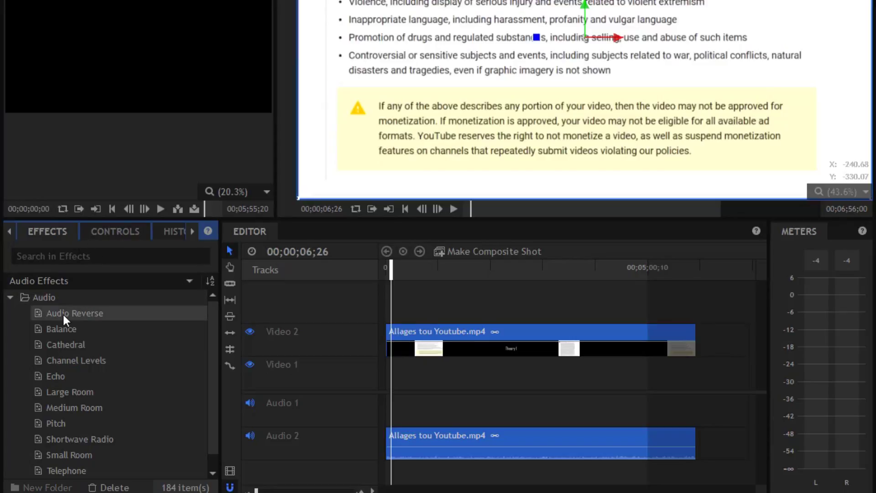
pyautogui.scroll(-1, 116, 311)
pyautogui.click(51, 408)
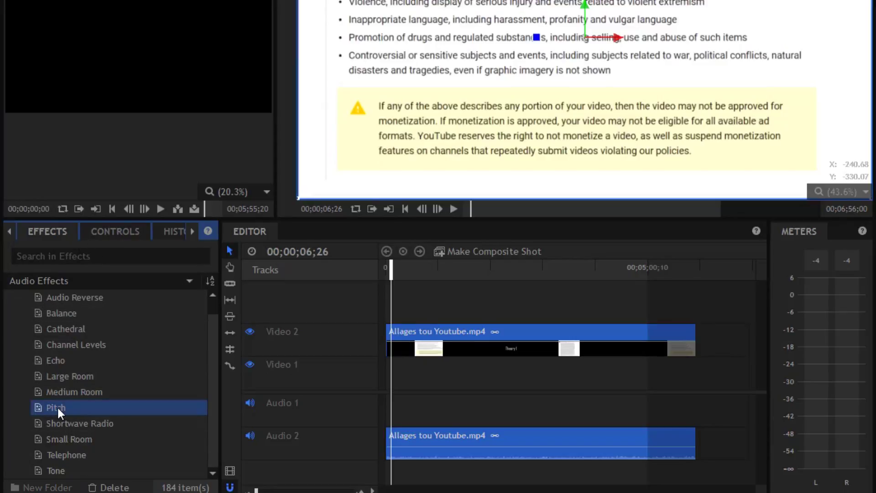
pyautogui.scroll(1, 75, 386)
pyautogui.scroll(-1, 81, 354)
pyautogui.moveTo(55, 406); pyautogui.dragTo(415, 436)
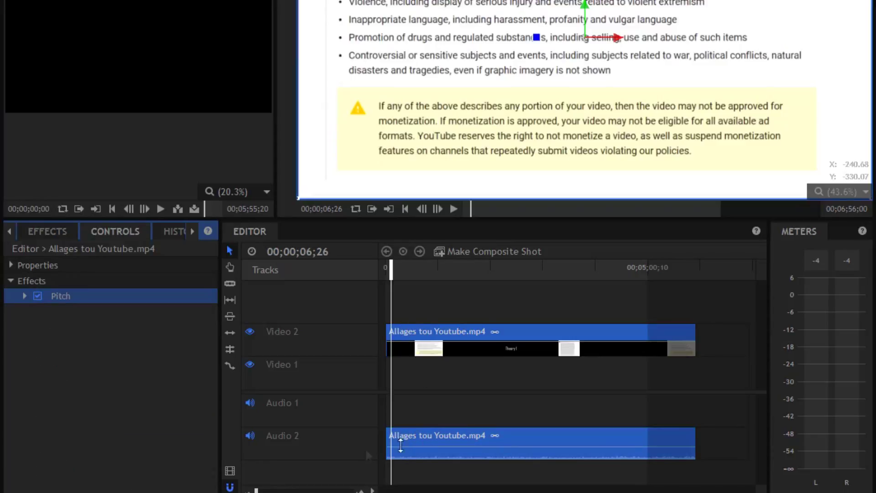
pyautogui.click(24, 296)
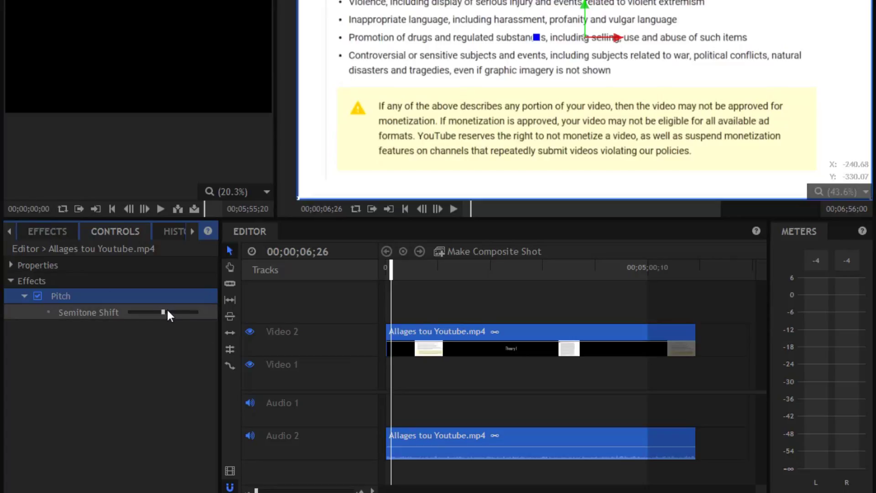
# Try raised Semitone Shift settings on the Pitch effect and play the clip to hear them
pyautogui.moveTo(163, 311); pyautogui.dragTo(168, 312)
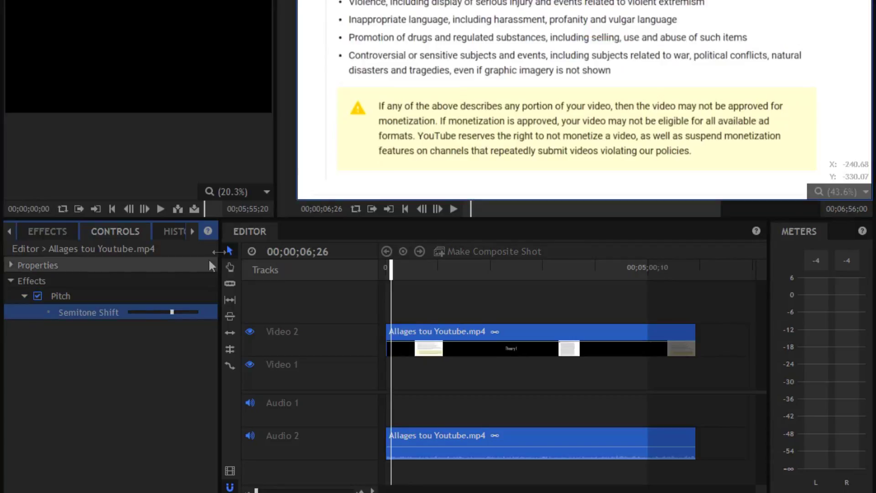
pyautogui.click(454, 209)
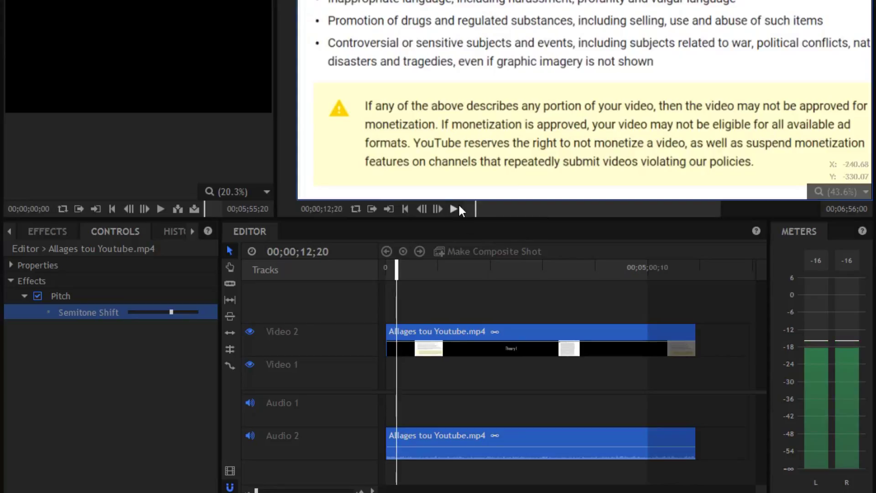
pyautogui.click(171, 312)
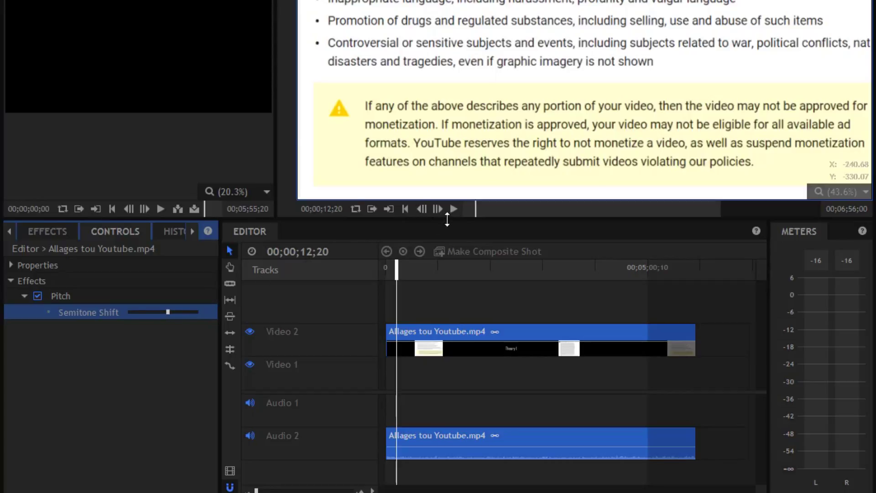
pyautogui.click(452, 214)
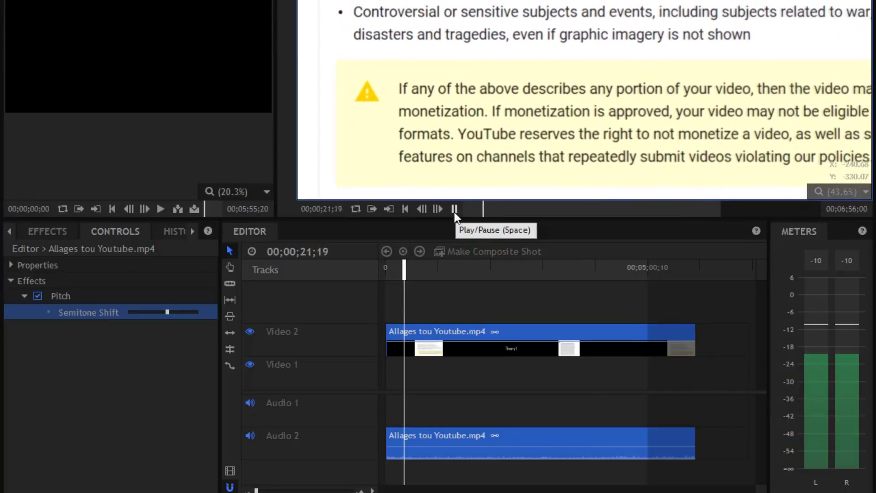
pyautogui.click(452, 209)
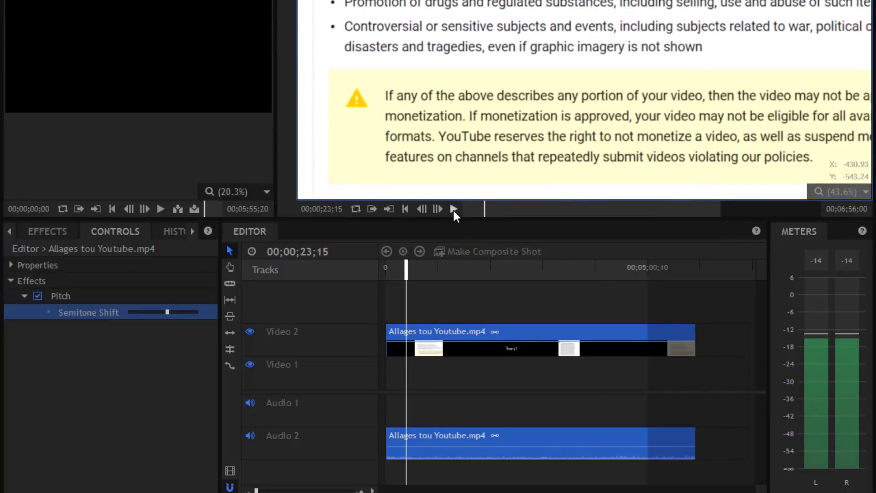
# Lower the Pitch effect's Semitone Shift to slightly below the slider's midpoint, checking the sound by playing the clip
pyautogui.moveTo(167, 312); pyautogui.dragTo(164, 313)
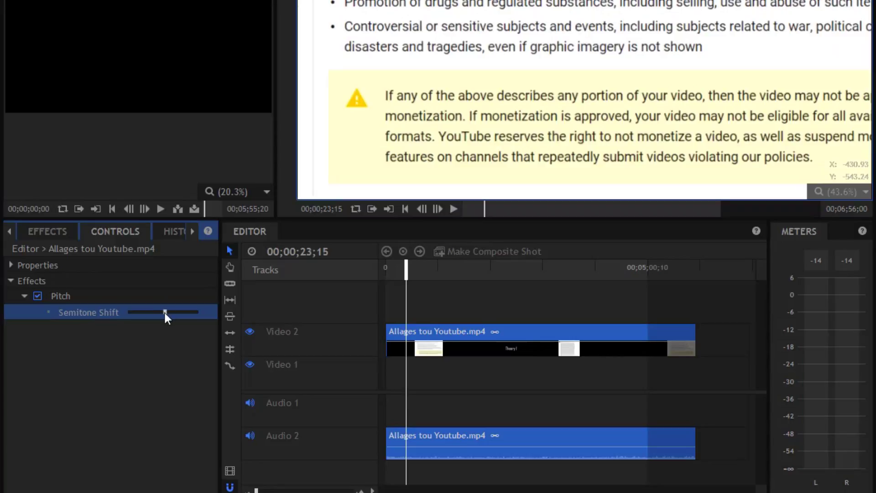
pyautogui.click(453, 210)
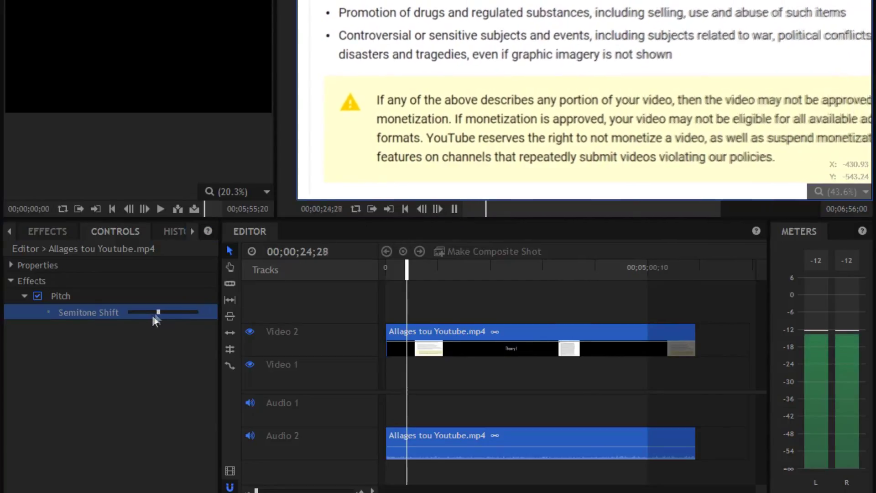
pyautogui.moveTo(153, 315); pyautogui.dragTo(160, 309)
pyautogui.click(454, 208)
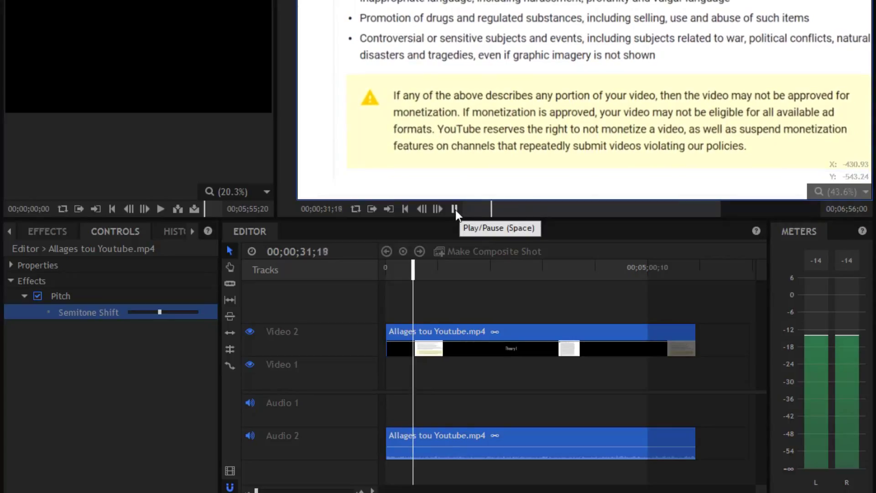
pyautogui.click(455, 210)
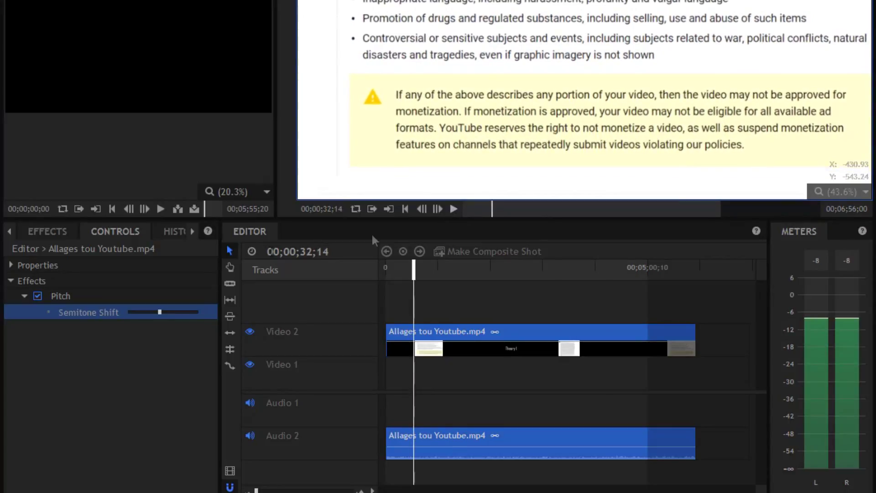
pyautogui.click(160, 313)
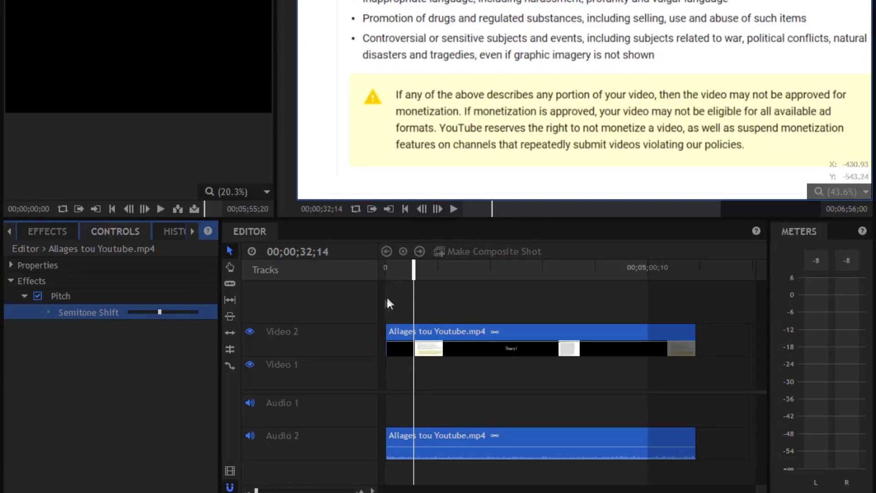
# Play the clip from around 00;02;02;18 to check its audio, and return the playhead to the start of the timeline
pyautogui.moveTo(414, 268); pyautogui.dragTo(488, 272)
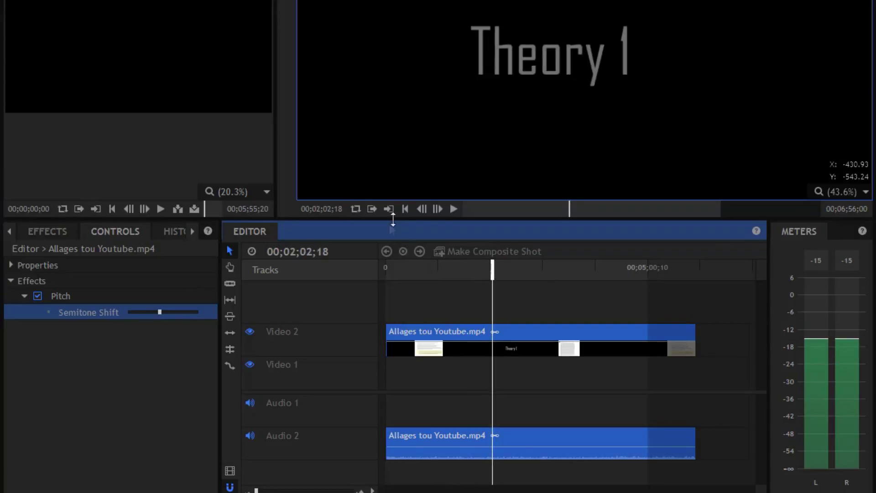
pyautogui.click(453, 208)
pyautogui.moveTo(493, 265); pyautogui.dragTo(358, 286)
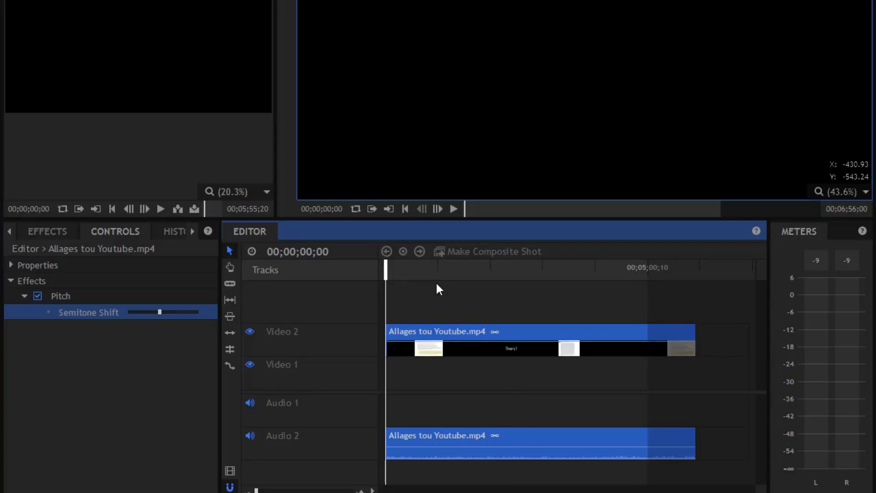
pyautogui.click(652, 293)
pyautogui.moveTo(386, 266); pyautogui.dragTo(337, 294)
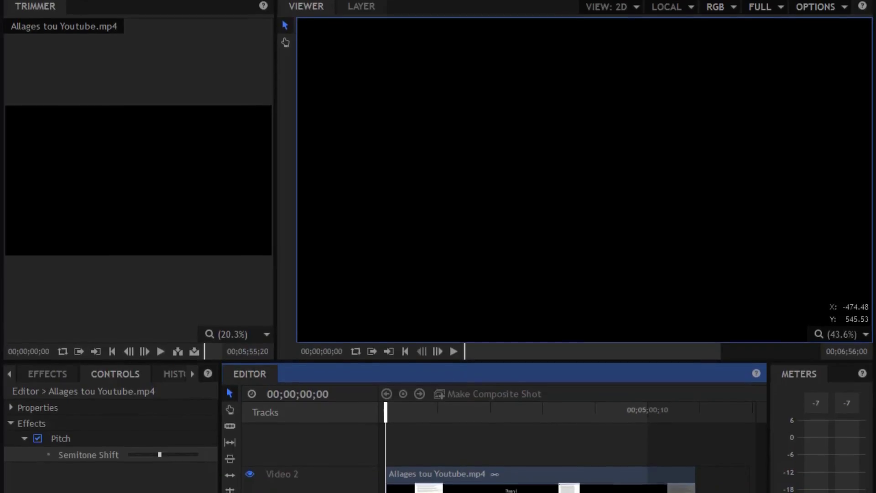
# Open the project's export settings and show the options for exporting to a file
pyautogui.click(444, 1)
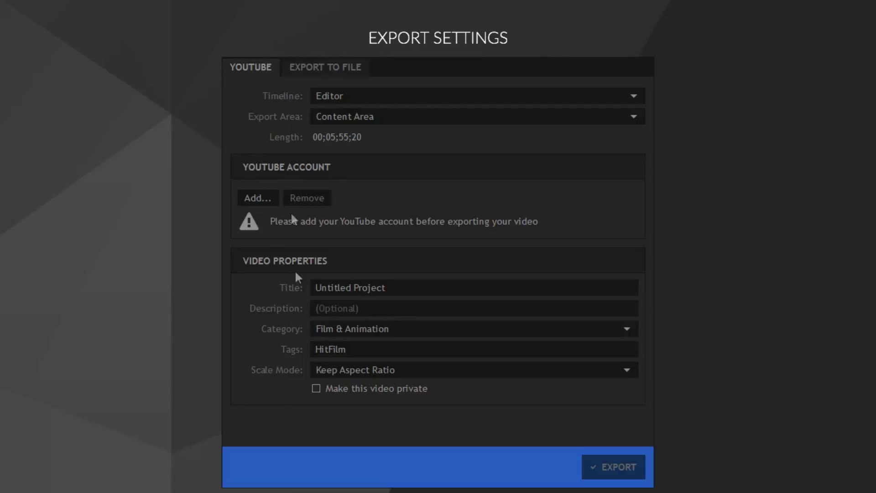
pyautogui.click(336, 69)
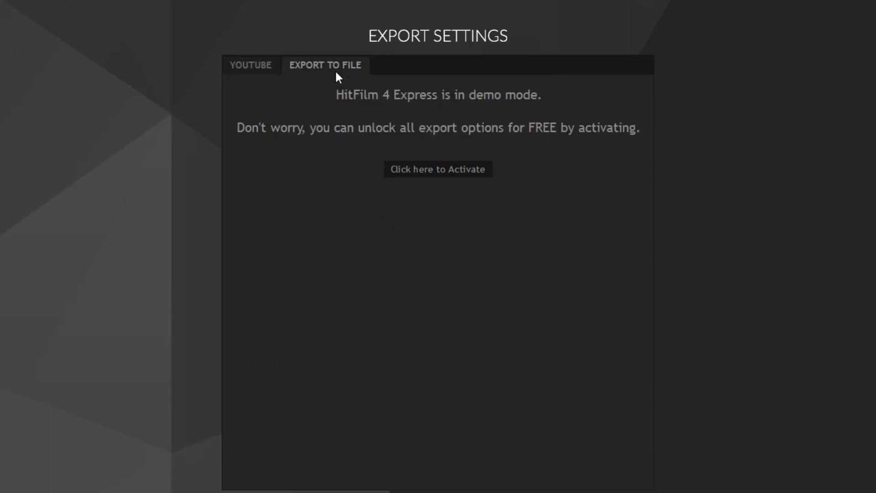
# Activate HitFilm 4 Express by signing in with the account's e-mail, and close the activation window
pyautogui.click(454, 172)
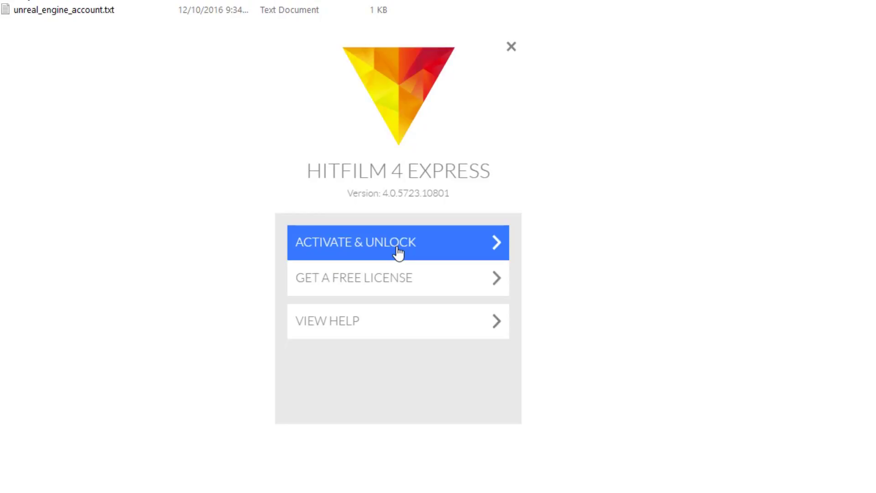
pyautogui.click(399, 243)
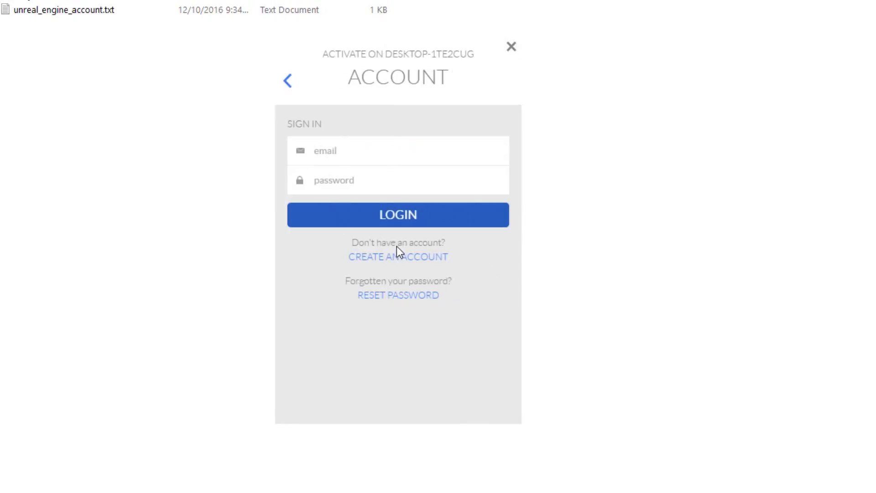
pyautogui.click(373, 151)
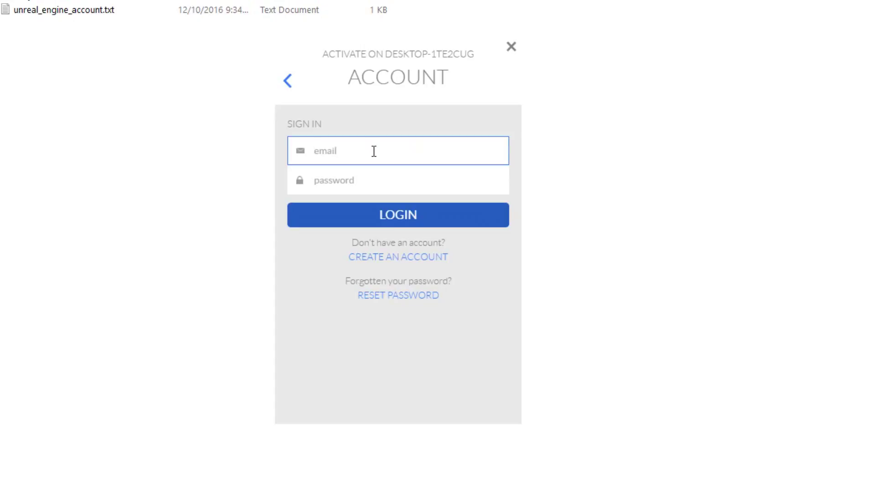
pyautogui.write('e')
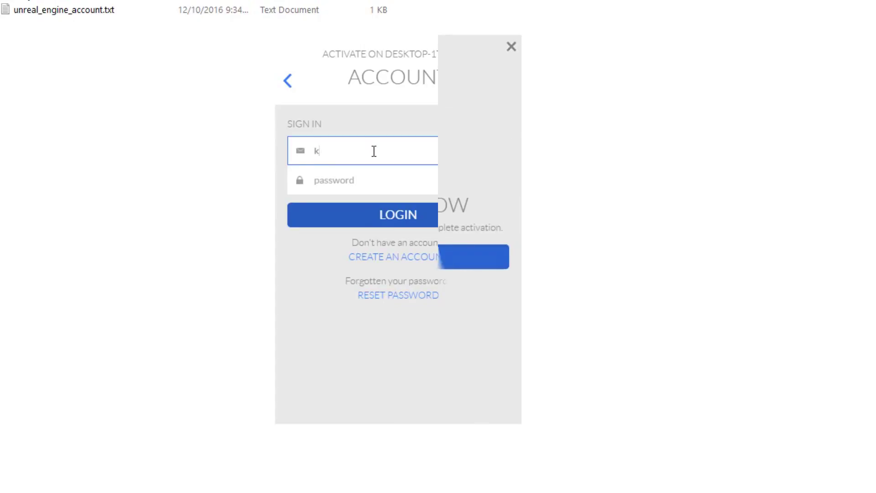
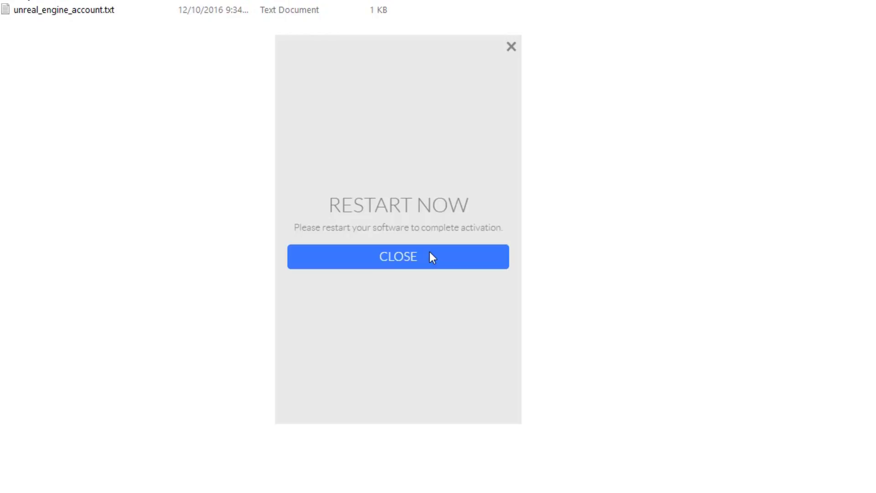
pyautogui.click(403, 260)
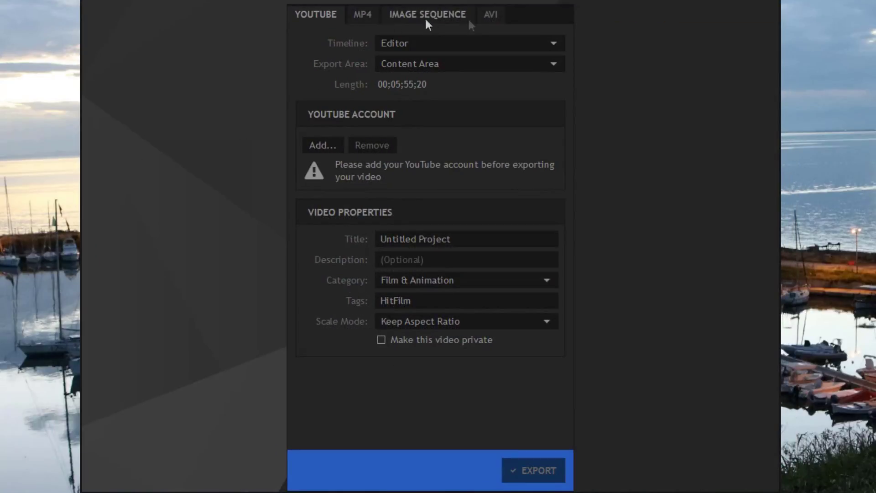
# Look at the MP4 export options, then try Work Area as the YouTube export area and set it back to Content Area
pyautogui.click(367, 13)
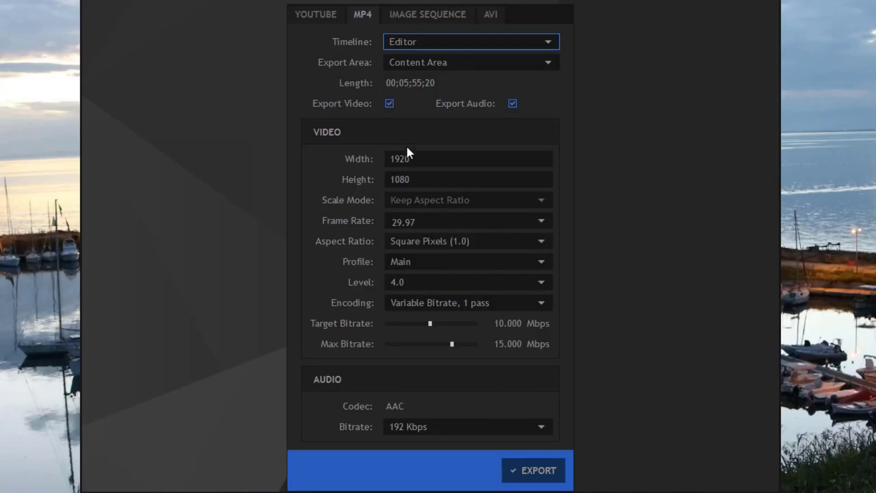
pyautogui.click(440, 61)
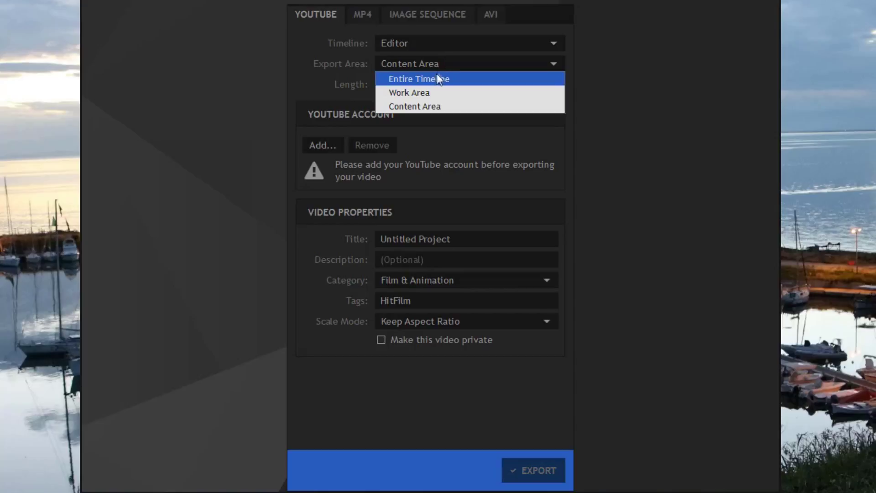
pyautogui.click(437, 92)
pyautogui.click(446, 67)
pyautogui.click(409, 110)
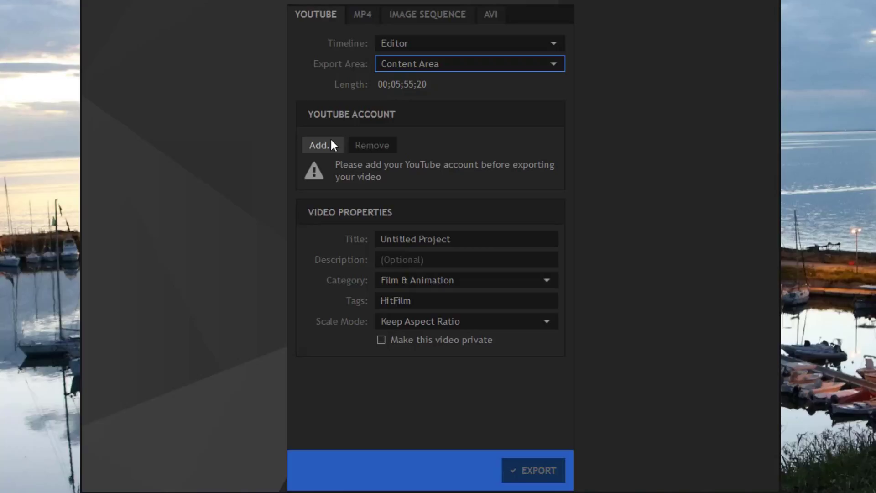
# Title the YouTube video "my pitch voice" and set its scale mode to Keep Aspect Ratio
pyautogui.moveTo(458, 240); pyautogui.dragTo(301, 225)
pyautogui.write('my ')
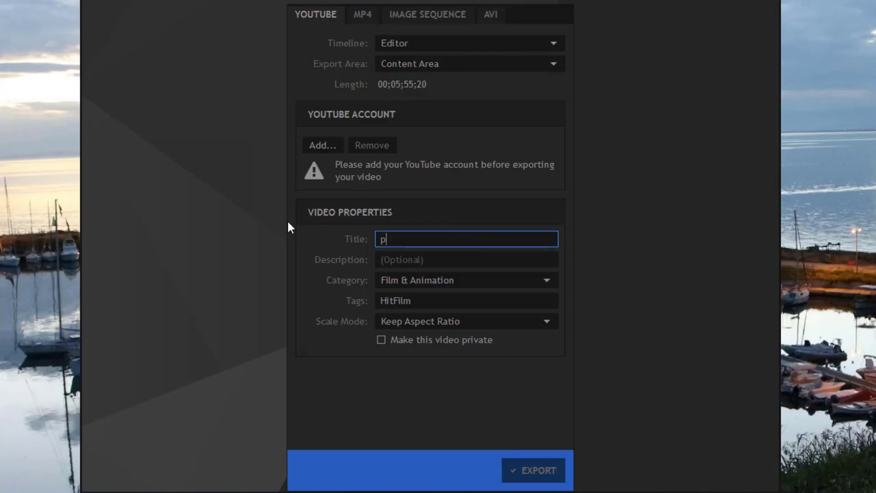
pyautogui.write('pitch voice')
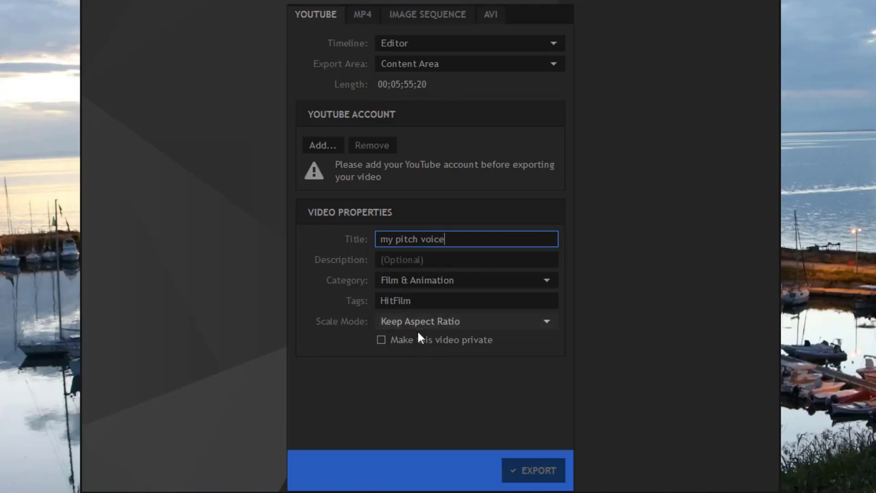
pyautogui.click(438, 324)
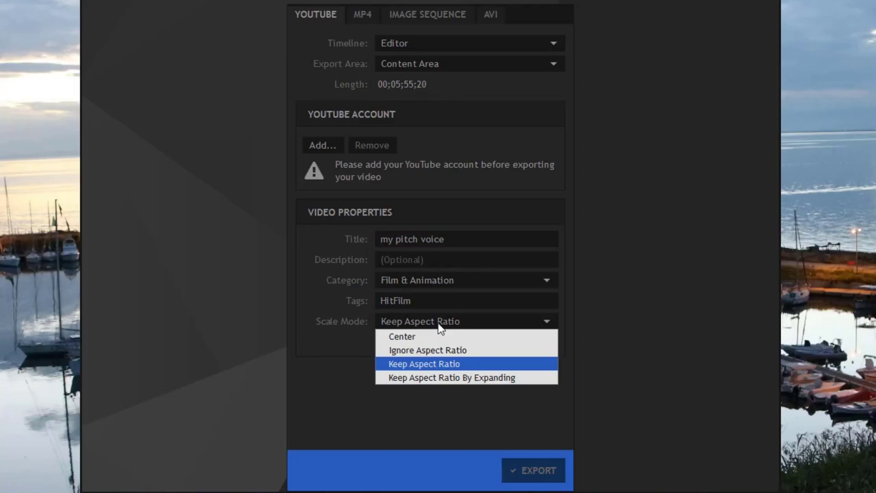
pyautogui.click(423, 365)
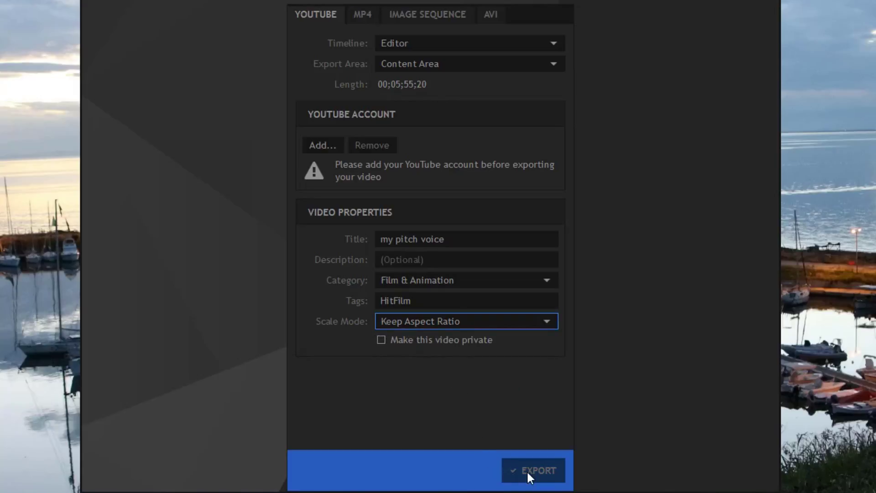
# Export the Editor timeline's content area as an MP4 named "pitch video" on the Desktop, and play the exported file
pyautogui.click(363, 15)
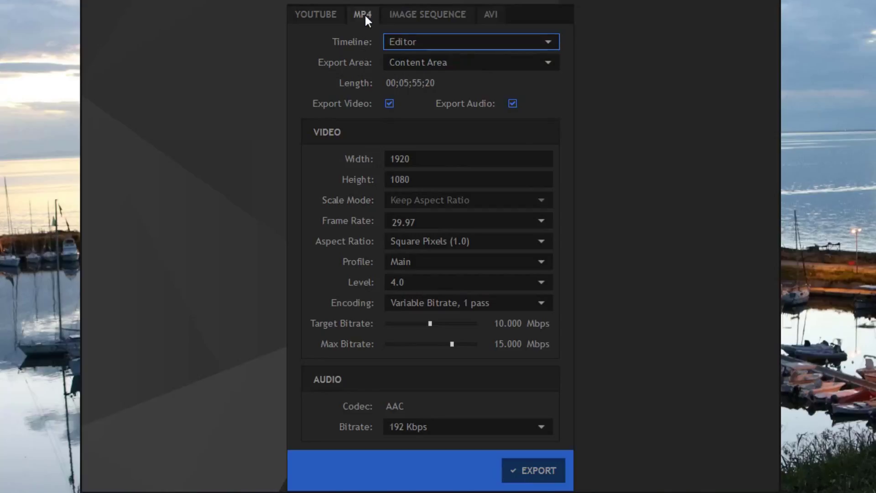
pyautogui.press('Tab')
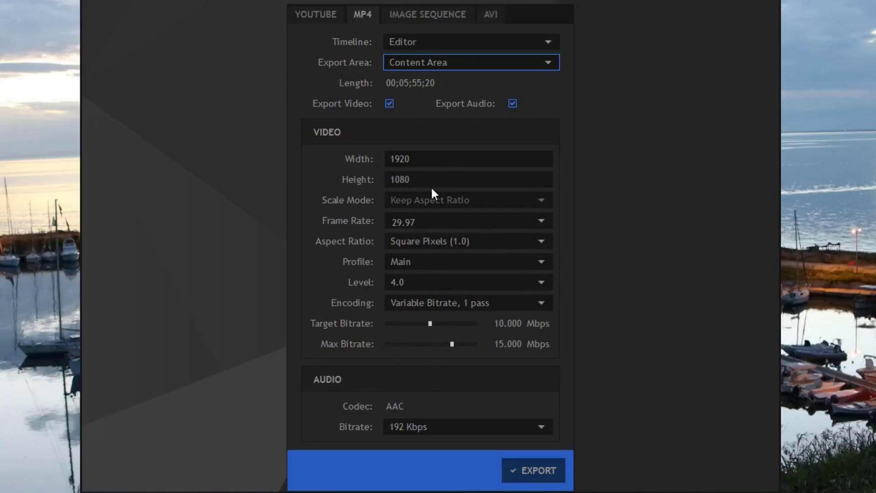
pyautogui.click(552, 475)
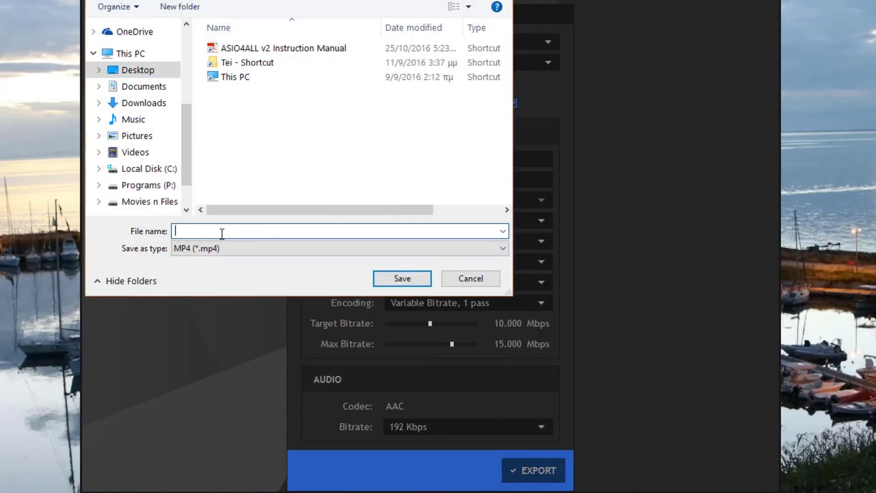
pyautogui.write('pitch ')
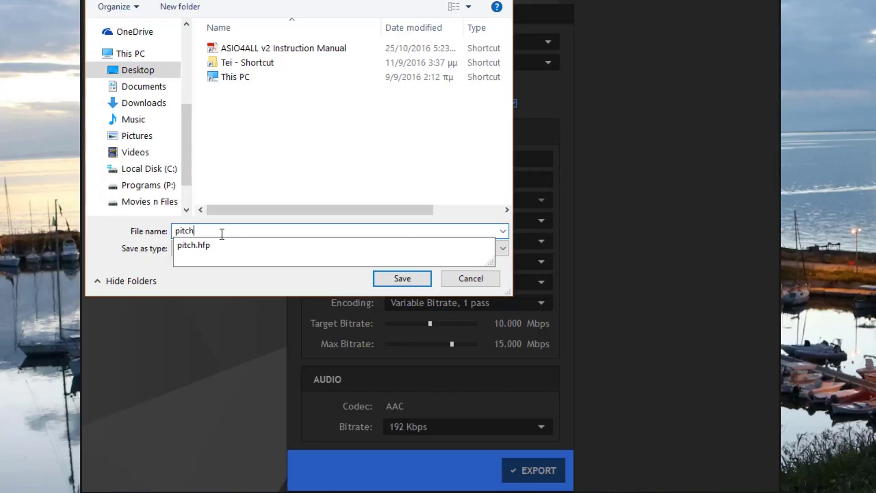
pyautogui.write('vi')
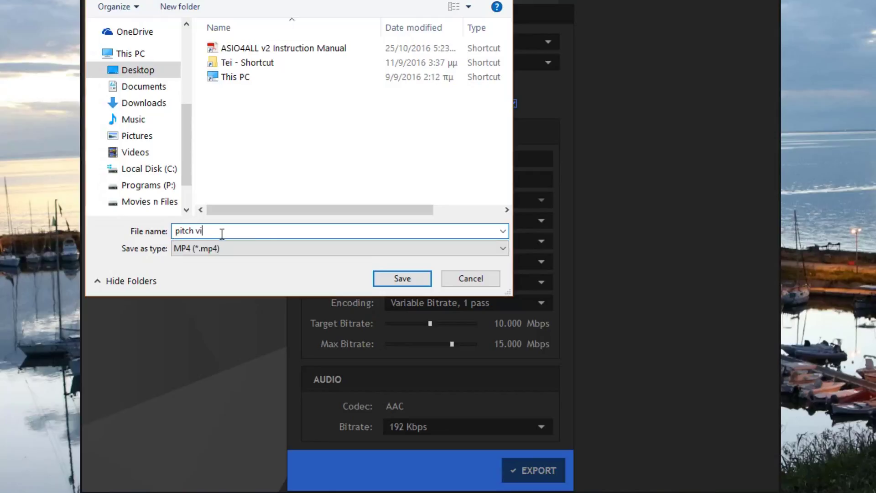
pyautogui.write('deo')
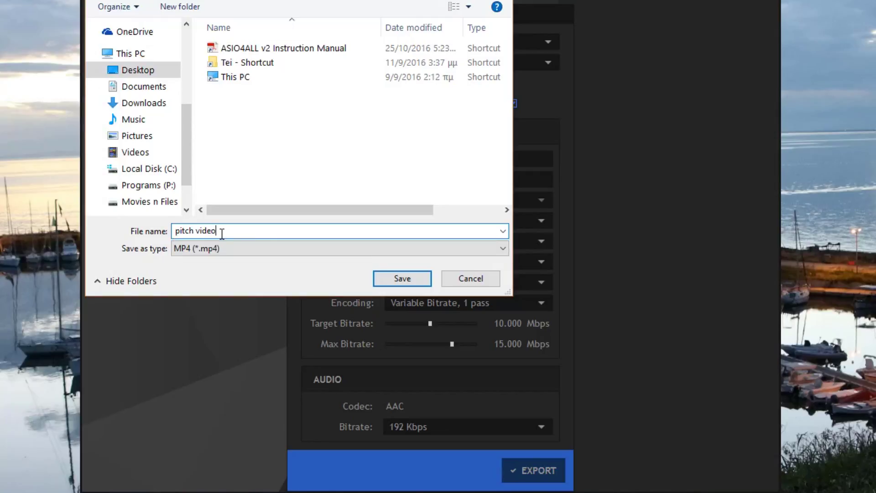
pyautogui.click(384, 285)
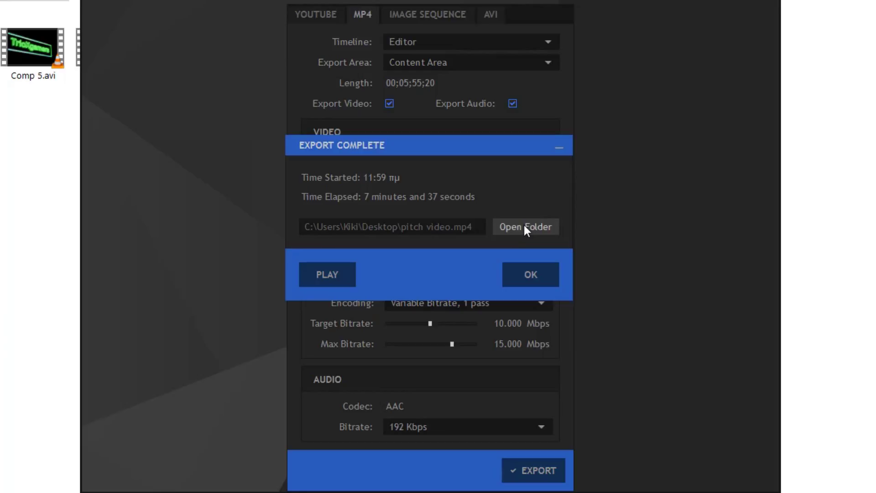
pyautogui.click(327, 274)
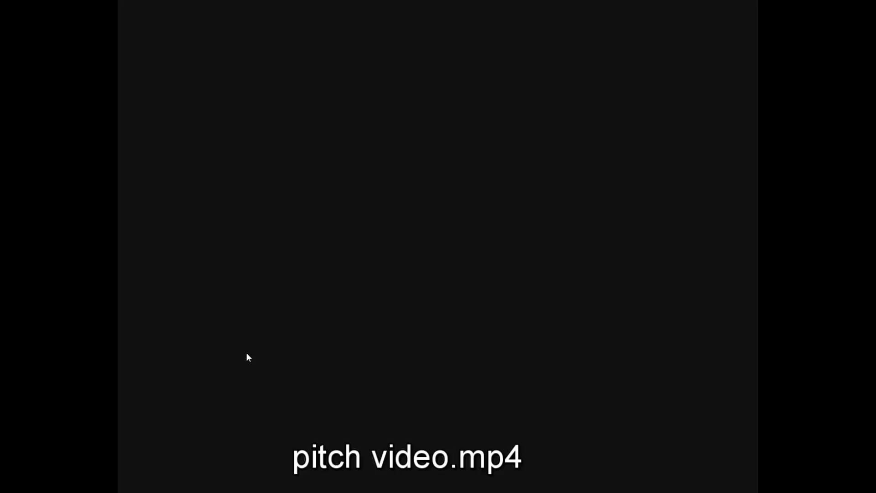